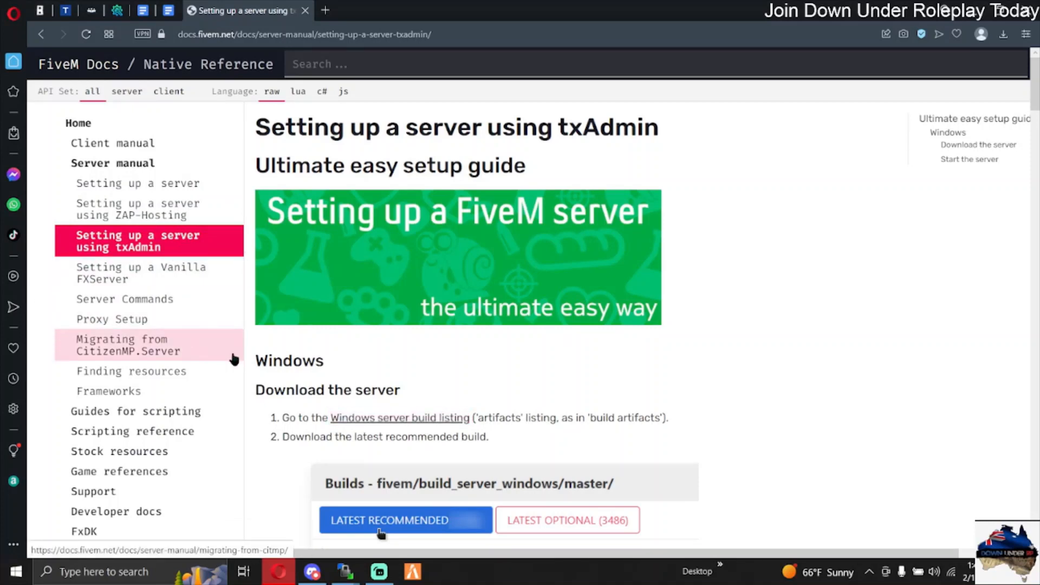
Step: Open the Windows server build listing, close the setup guide, and download the latest optional build (5848)
left_click(367, 422)
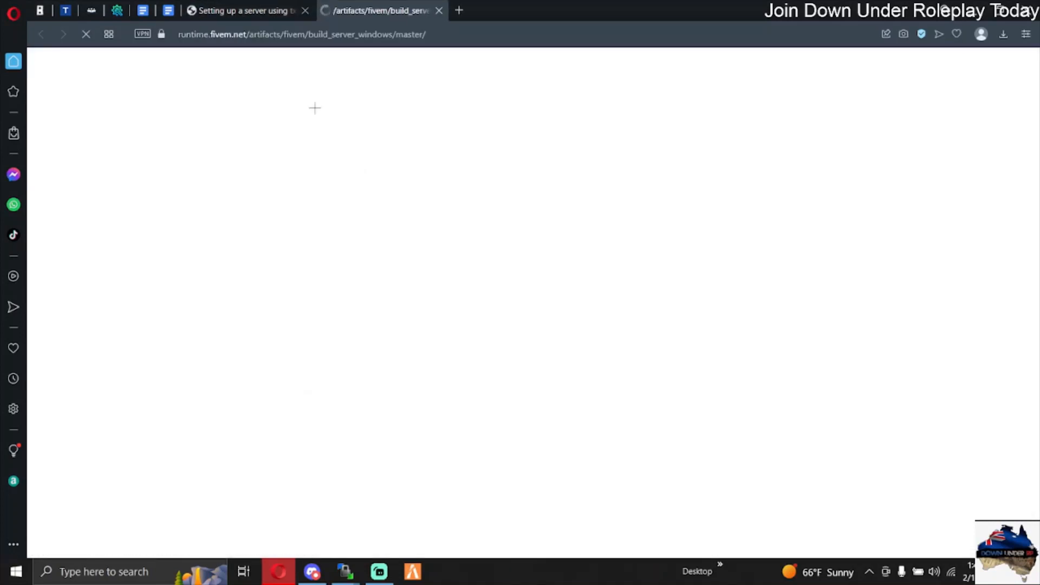
left_click(306, 11)
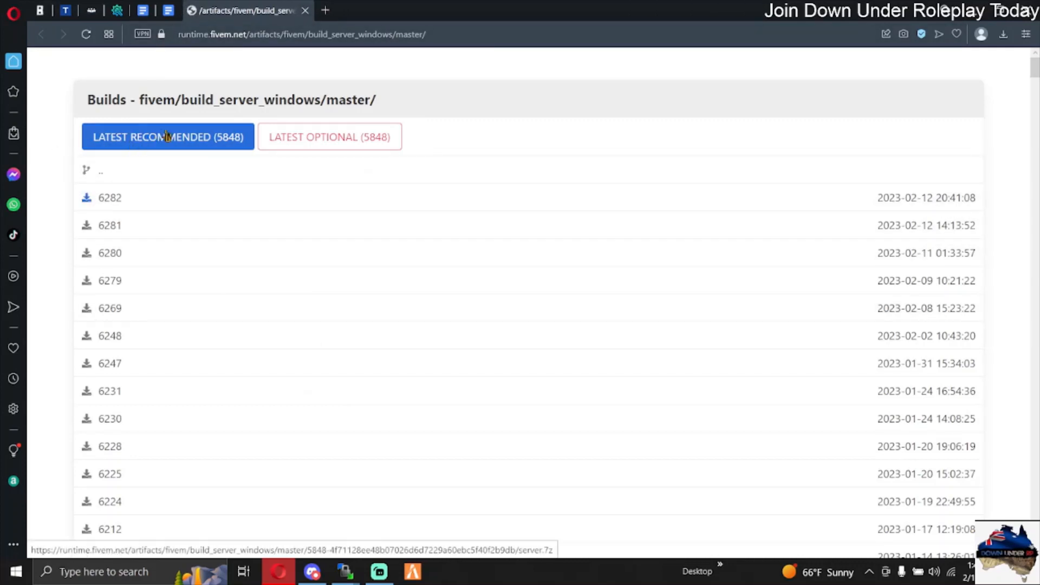
left_click(300, 144)
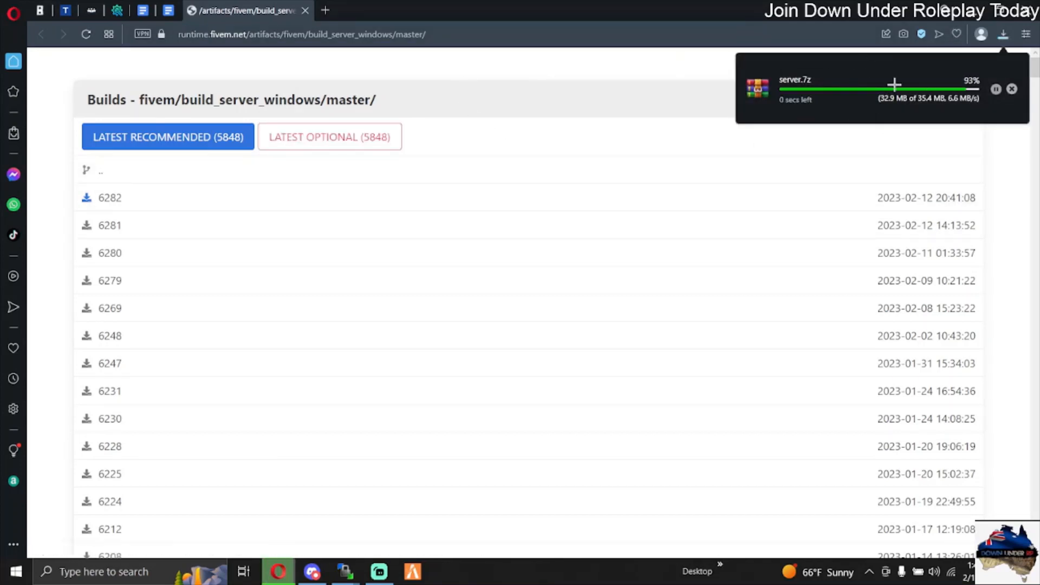
Step: Place the downloaded server.7z archive on the empty area of the desktop and minimize the browser
left_click(999, 11)
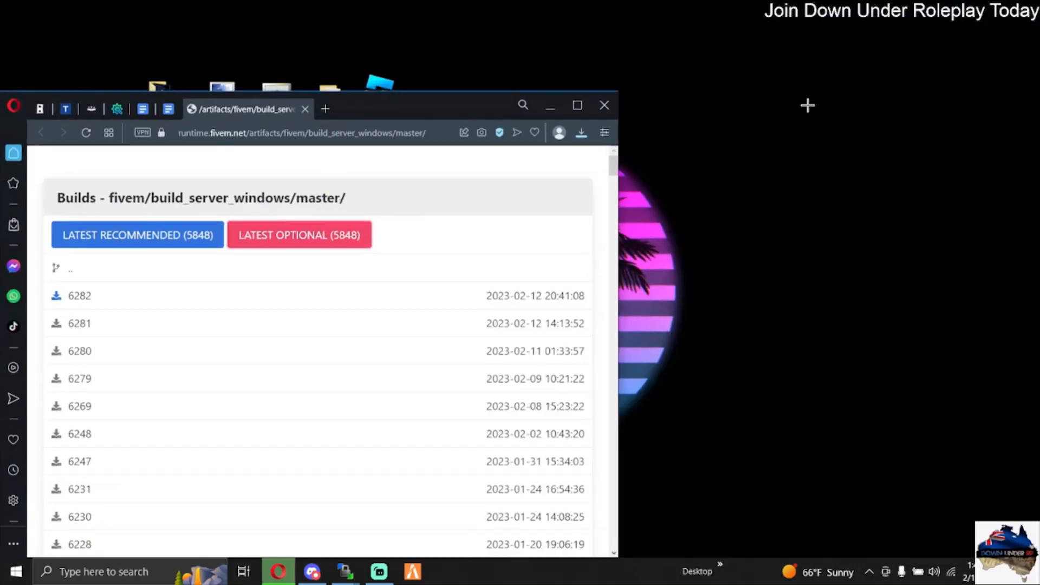
left_click(583, 133)
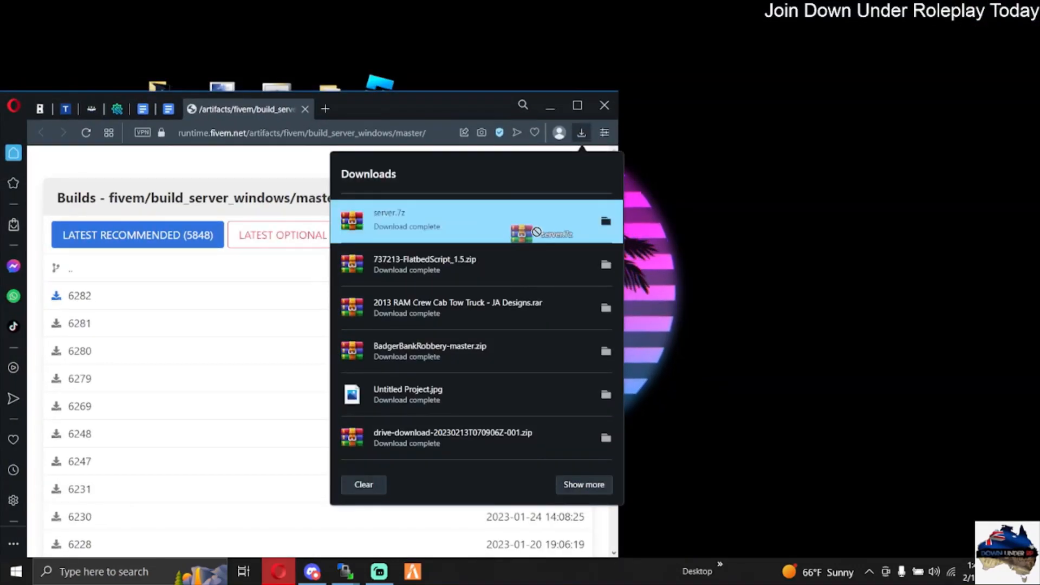
left_click_drag(374, 145, 775, 214)
left_click(577, 106)
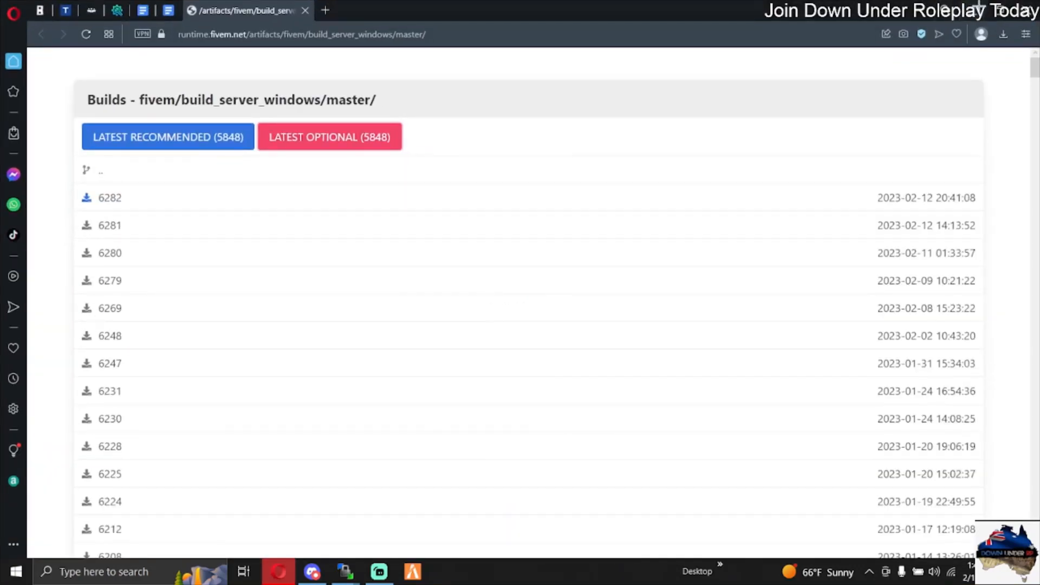
left_click(973, 10)
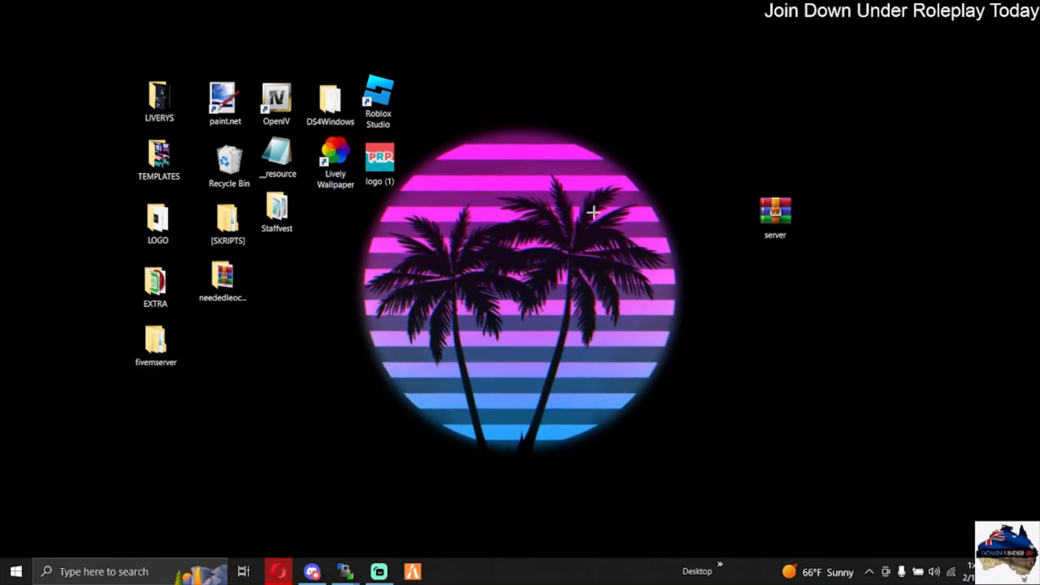
Step: Create a new desktop folder named Fxserver
right_click(424, 246)
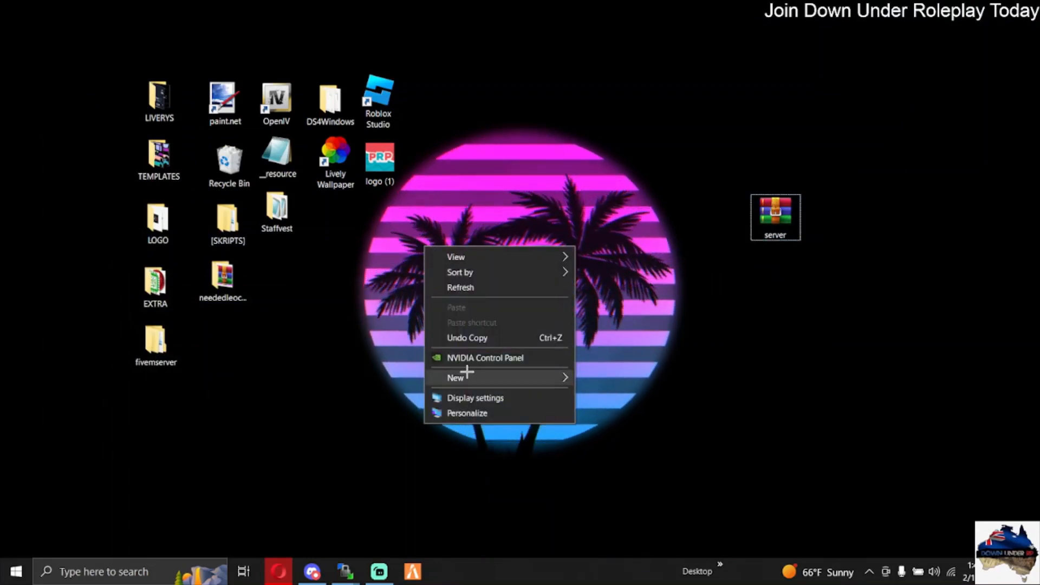
mouse_move(467, 372)
left_click(596, 379)
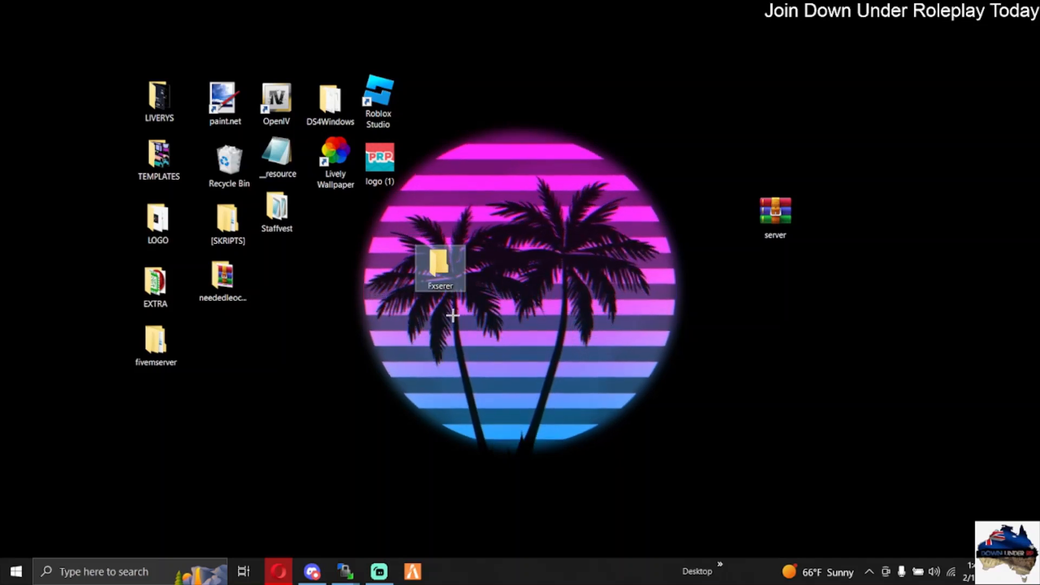
right_click(438, 281)
left_click(478, 526)
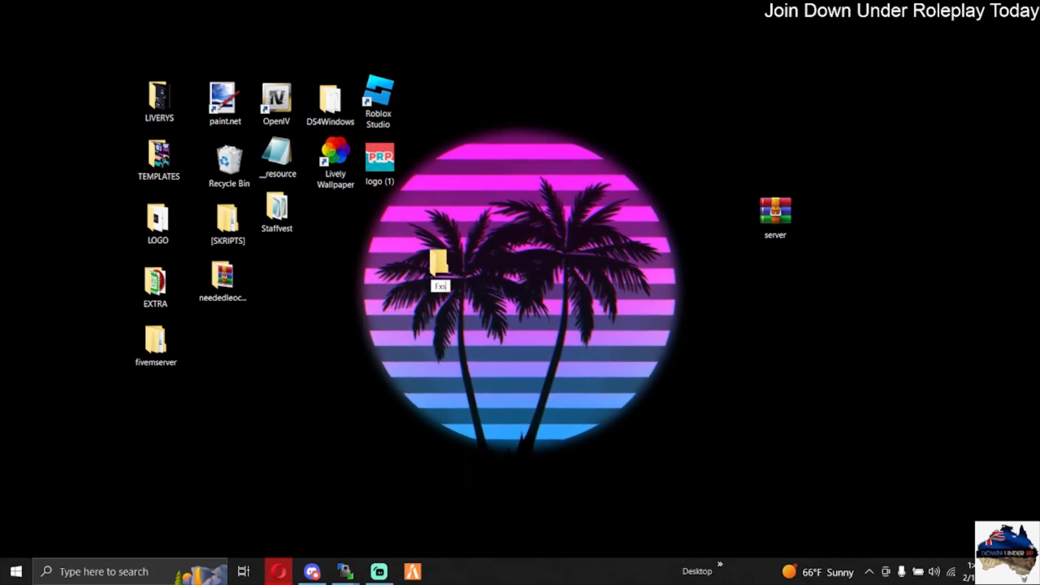
key("Return")
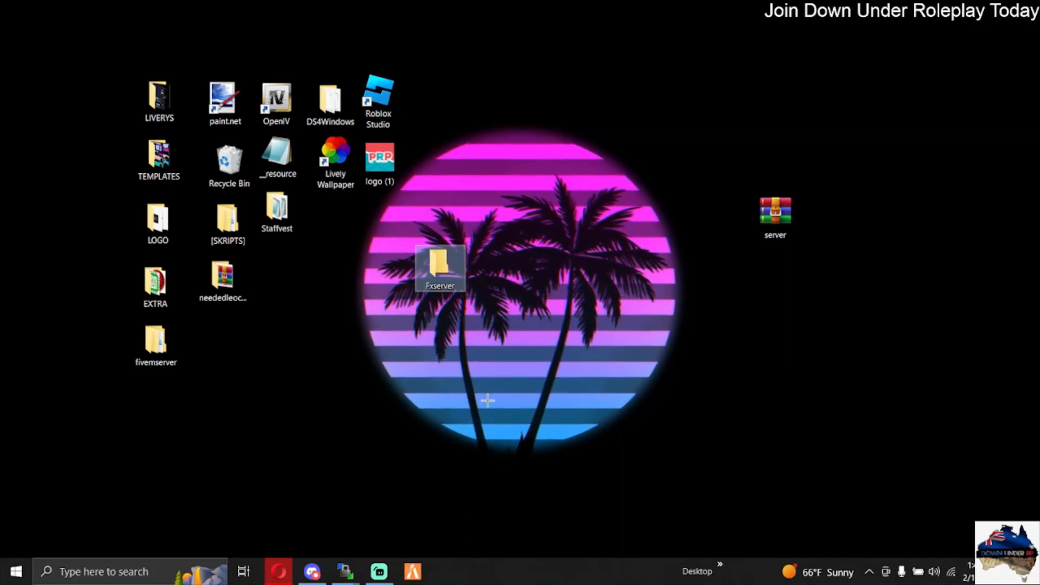
right_click(446, 392)
left_click(637, 453)
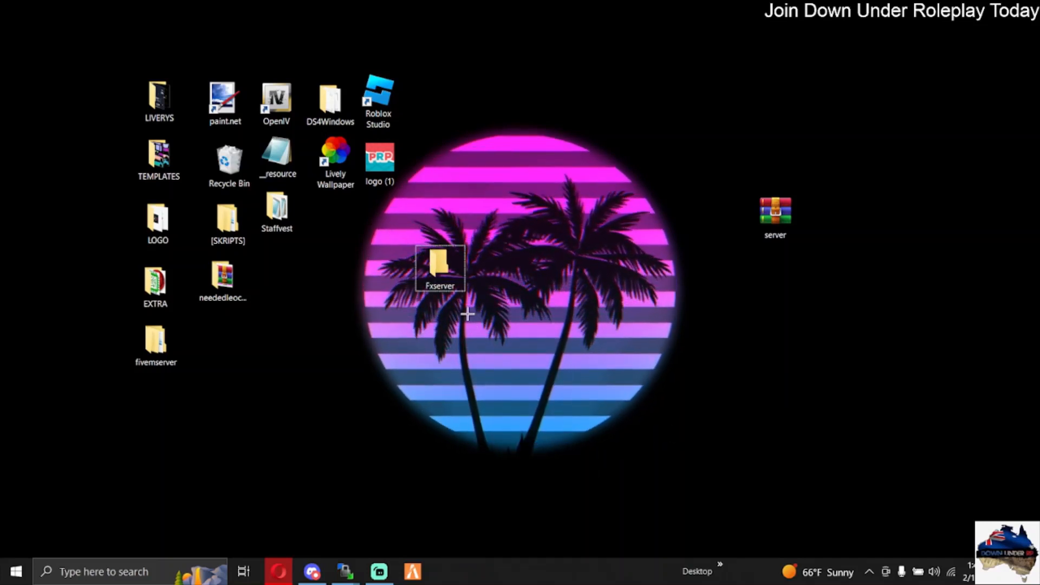
Step: Extract the entire contents of the server archive into the Fxserver folder and close both windows
double_click(443, 273)
left_click(777, 206)
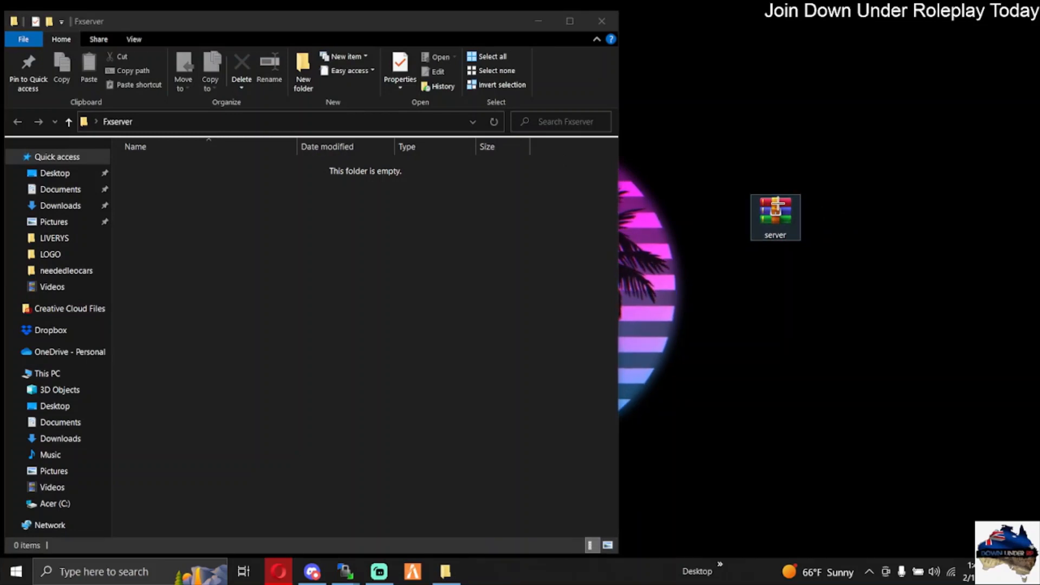
double_click(775, 216)
key("ctrl+a")
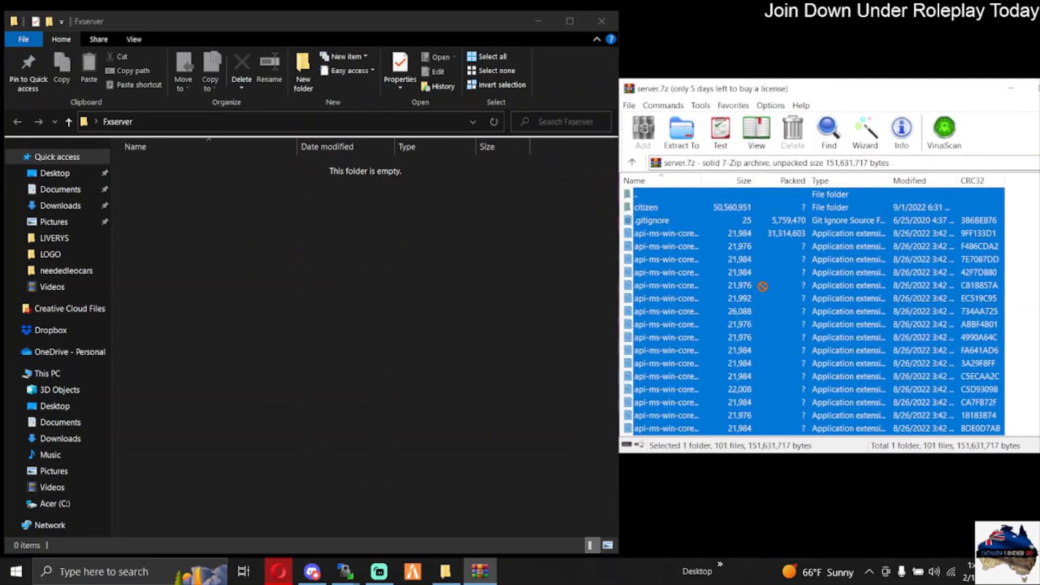
left_click_drag(418, 361, 419, 359)
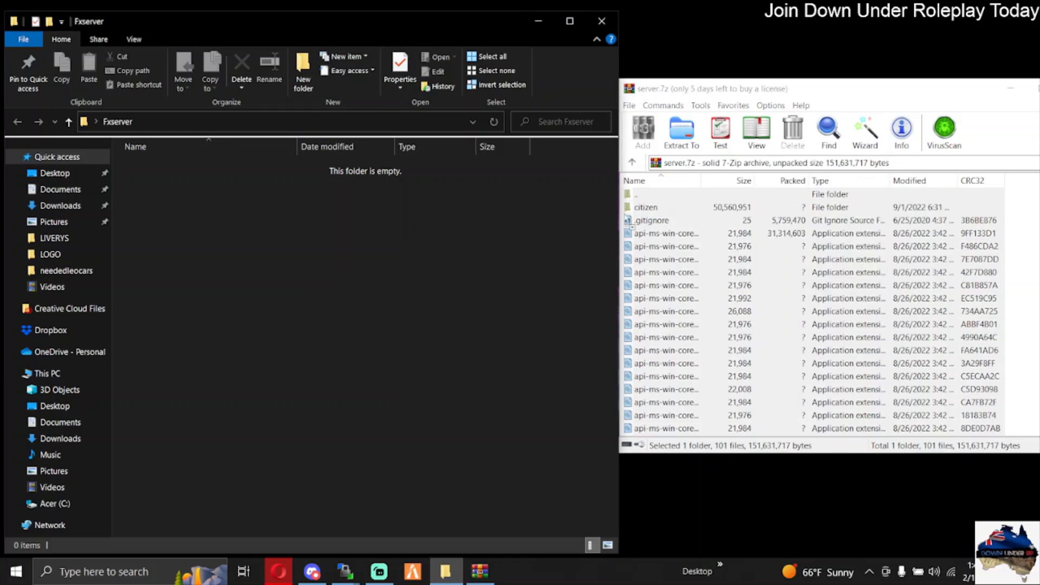
left_click(559, 245)
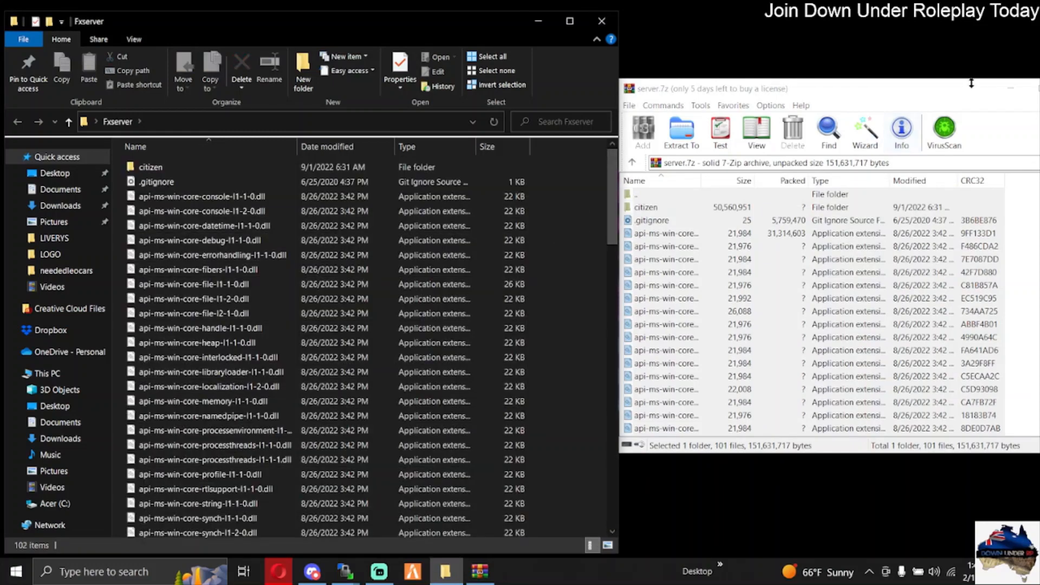
left_click_drag(971, 84, 791, 98)
left_click(904, 103)
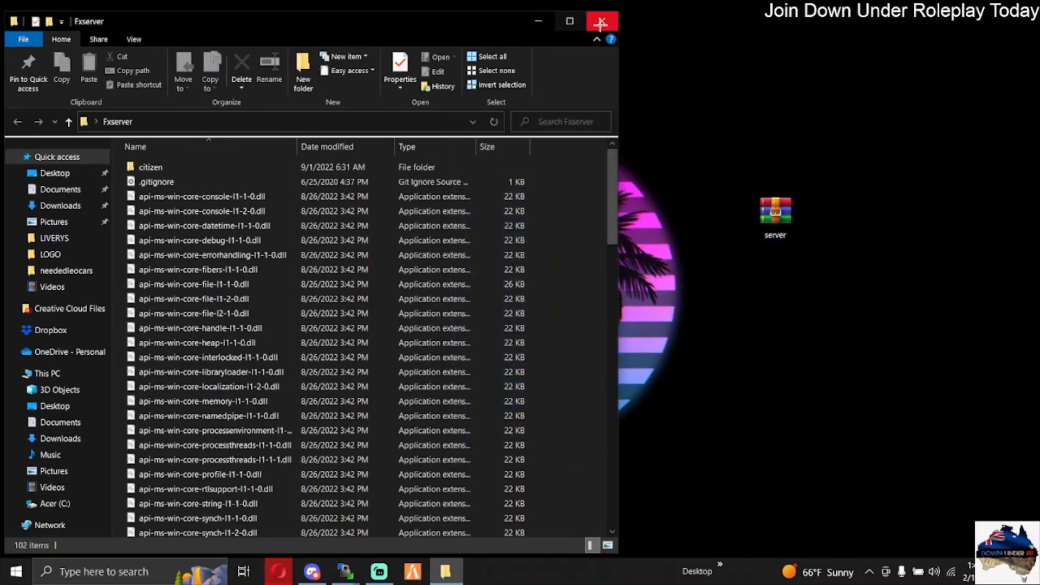
left_click(602, 20)
Step: Delete the server archive from the desktop and move the Fxserver folder toward the middle of the desktop
left_click_drag(697, 283, 793, 160)
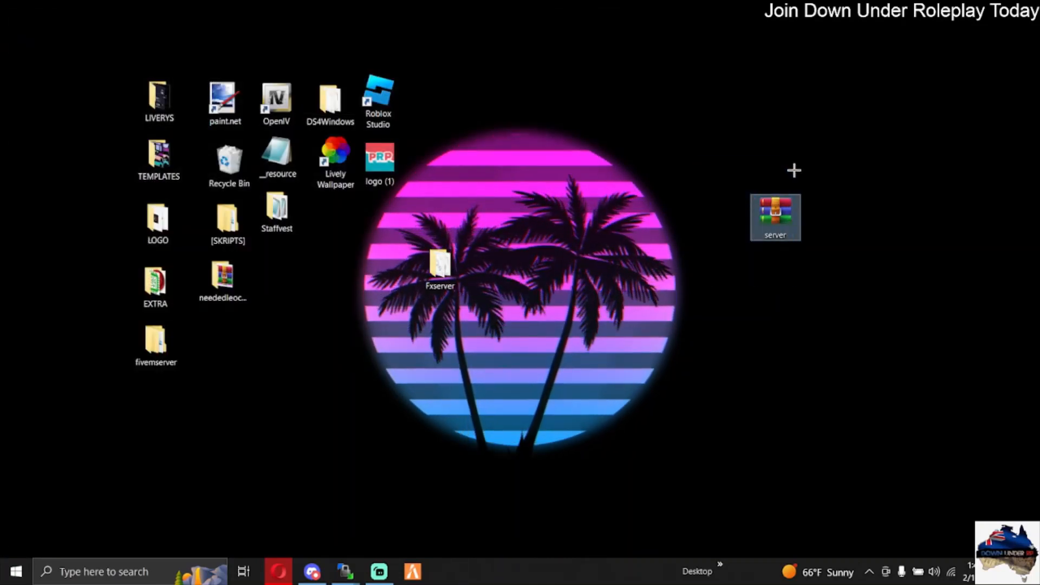
key("Delete")
left_click_drag(440, 264, 603, 222)
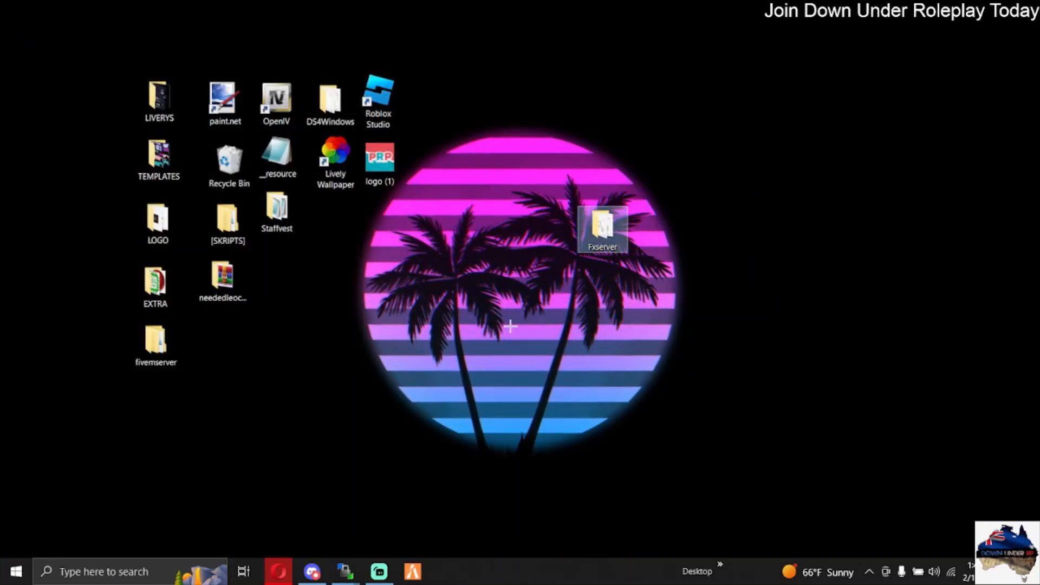
Step: Run the FXServer application from the Fxserver folder, then close the folder window
double_click(603, 231)
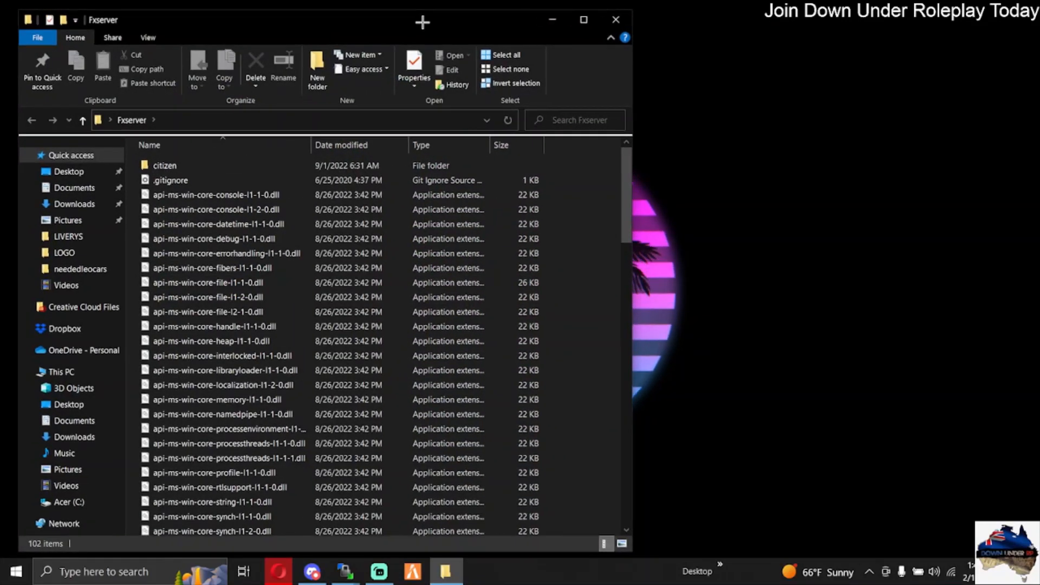
left_click_drag(423, 21, 637, 22)
scroll(510, 204, "down", 13)
scroll(511, 204, "down", 10)
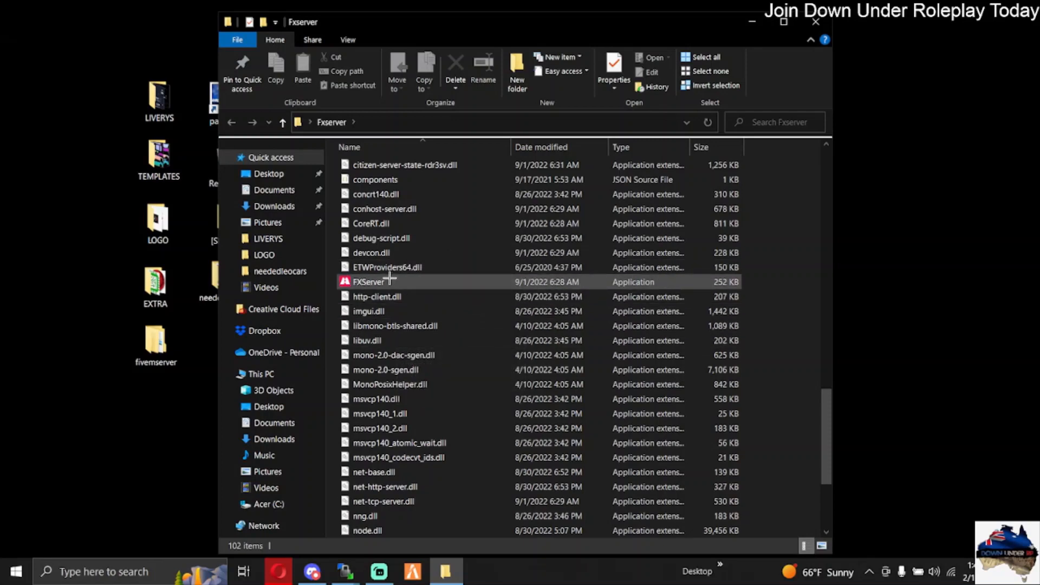
double_click(390, 279)
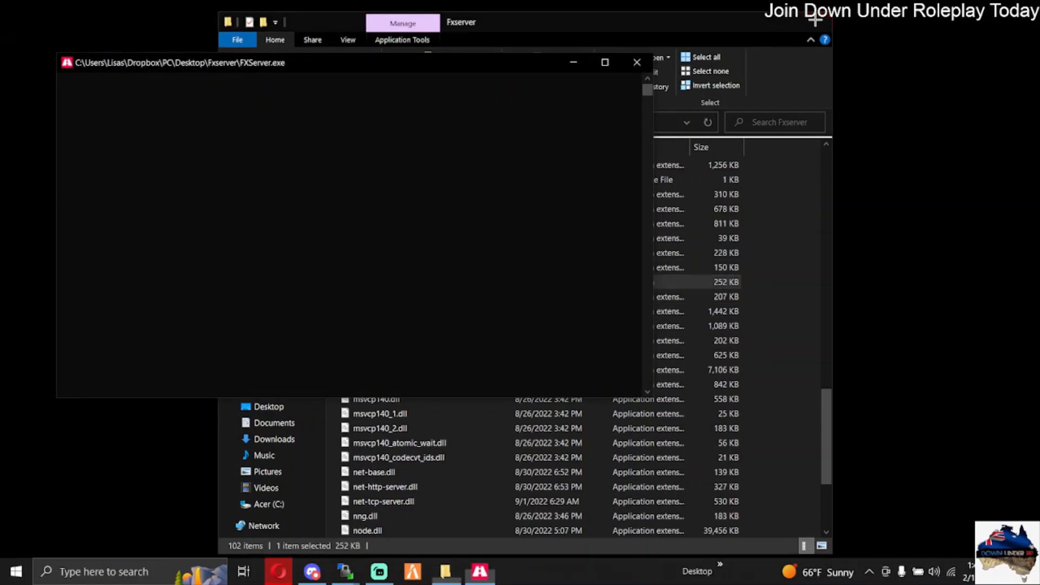
left_click(817, 21)
left_click_drag(488, 58, 668, 98)
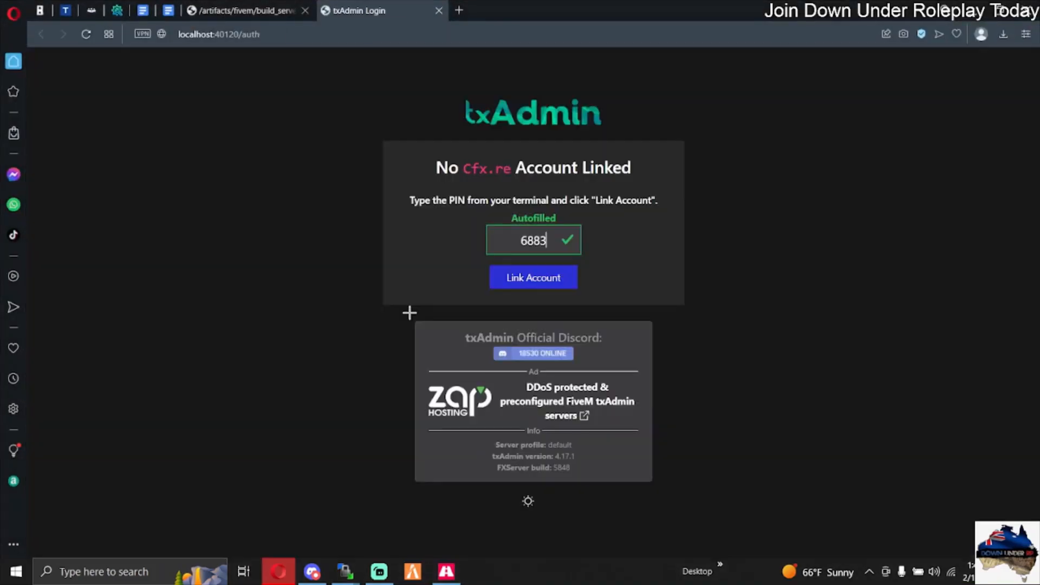
Step: Close the build listing, link the Cfx.re account using the autofilled PIN, and authorize txAdmin
left_click(305, 10)
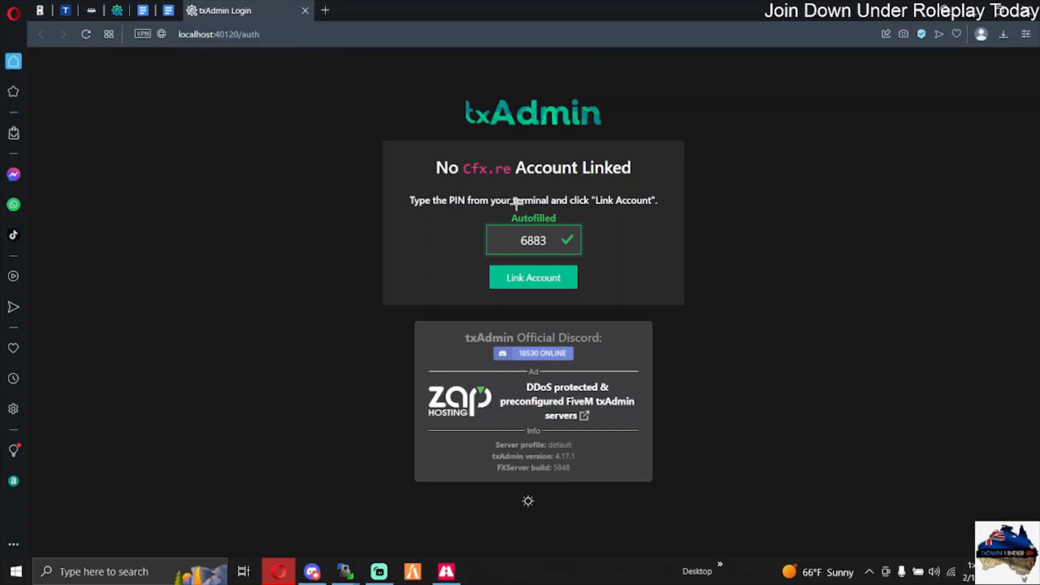
left_click_drag(413, 196, 677, 197)
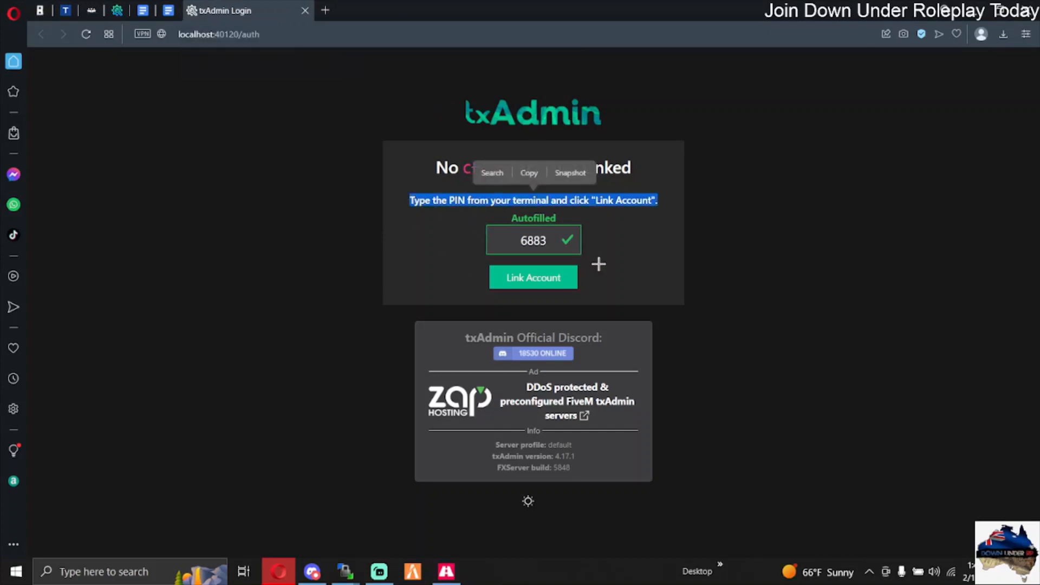
left_click(632, 202)
left_click(553, 276)
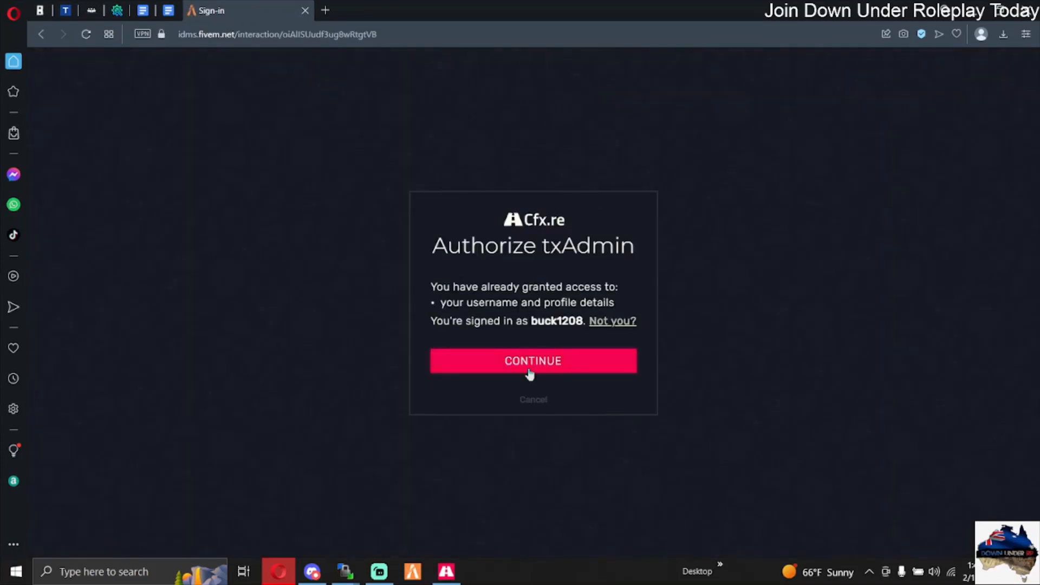
left_click(520, 371)
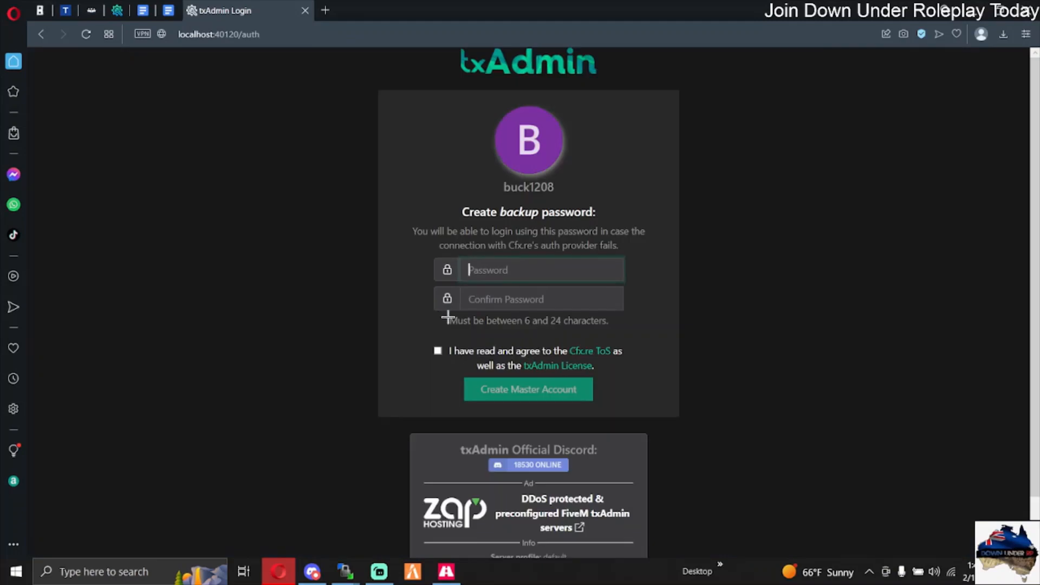
Step: Enter and confirm the backup password, accept the terms and licence, and create the master account
type("•")
left_click(524, 307)
type("•")
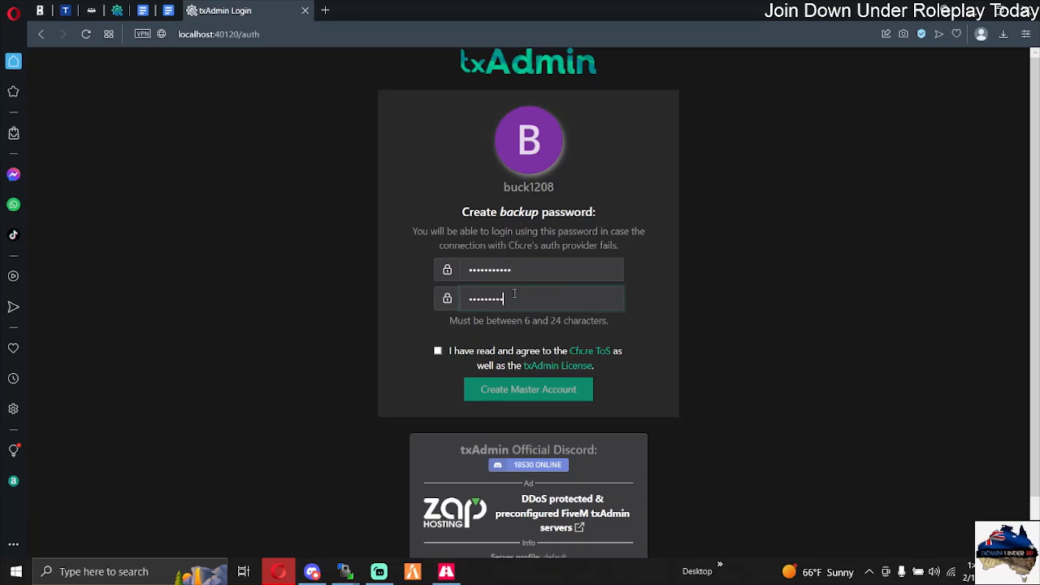
left_click(437, 350)
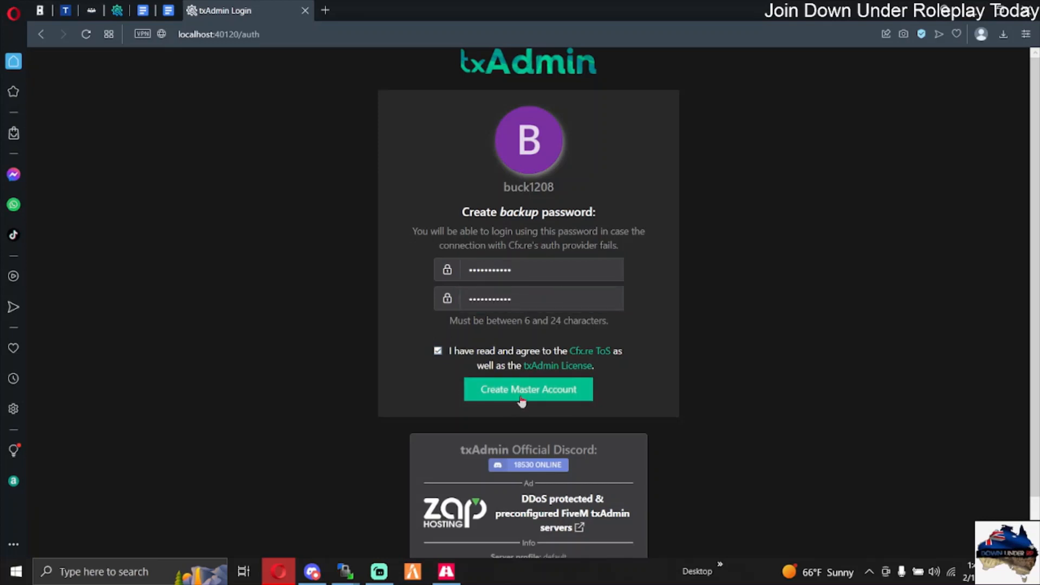
left_click(527, 393)
Step: Start the profile setup and give the server a short name beginning with "Youtube Tes"
left_click(355, 238)
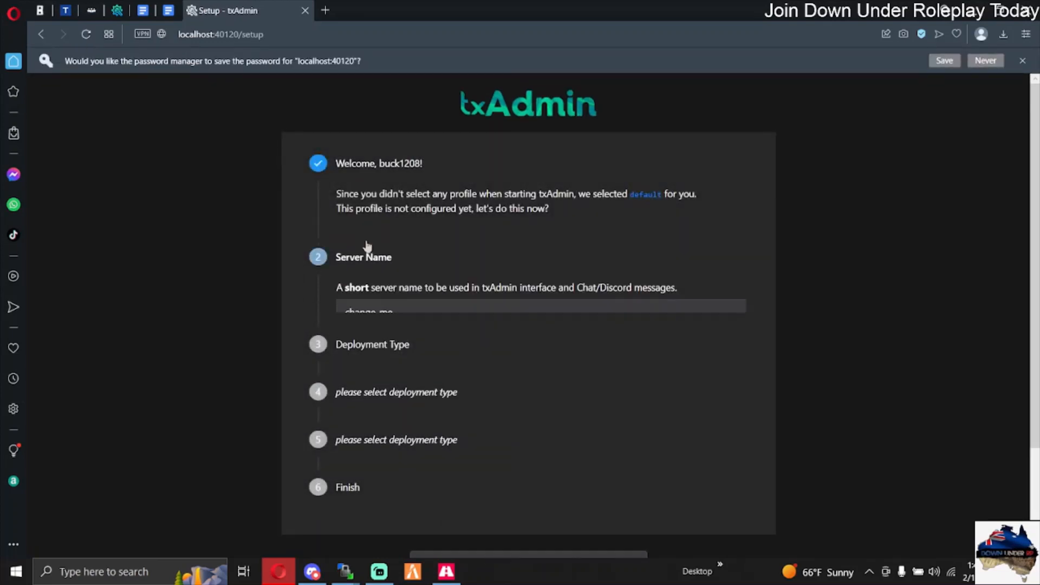
key("BackSpace")
type("Youtube Test")
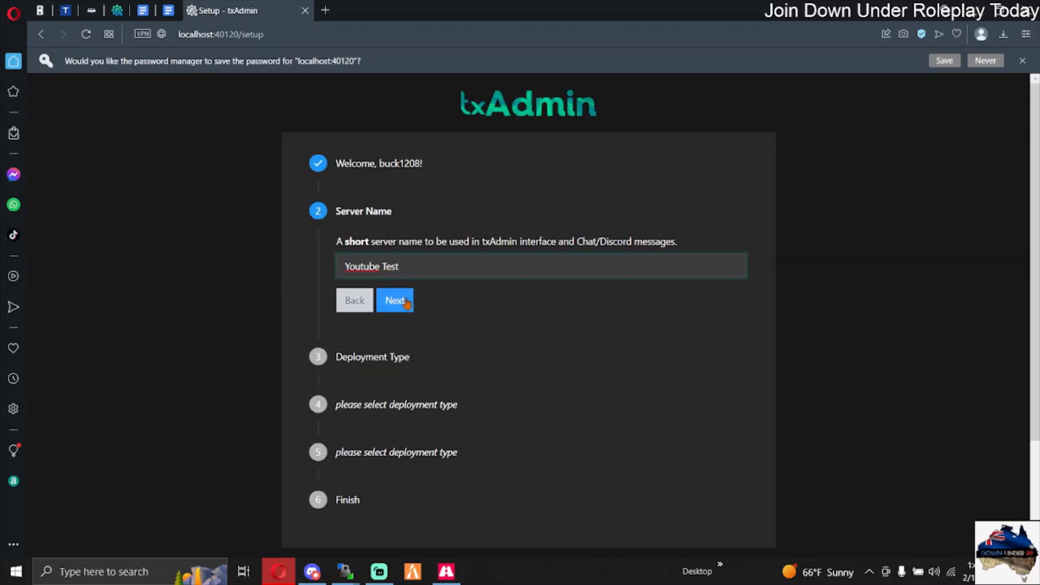
left_click(407, 304)
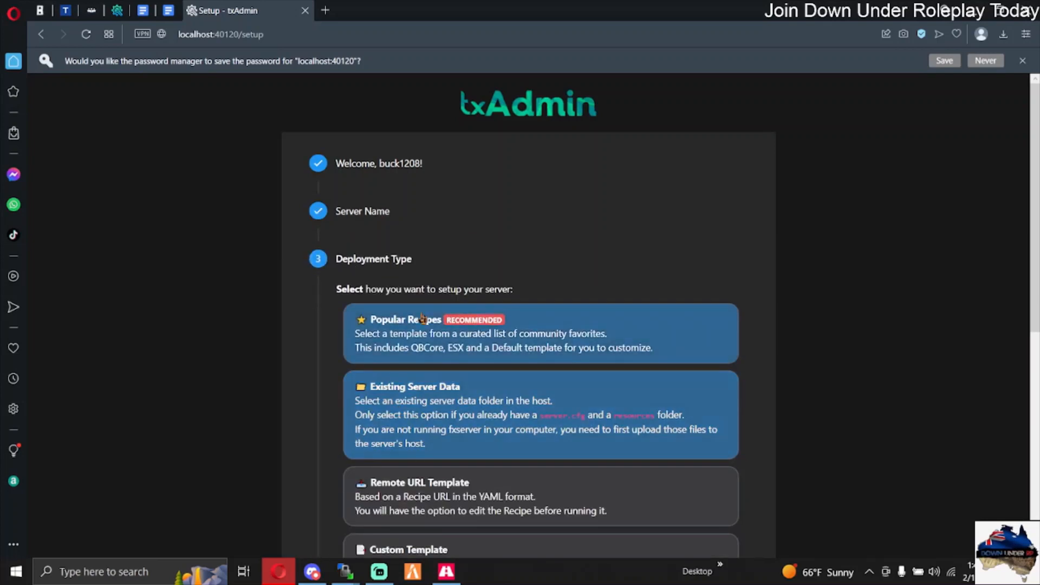
Step: Choose the Popular Recipes deployment type with the CFX Default template and accept the suggested data location
left_click(401, 318)
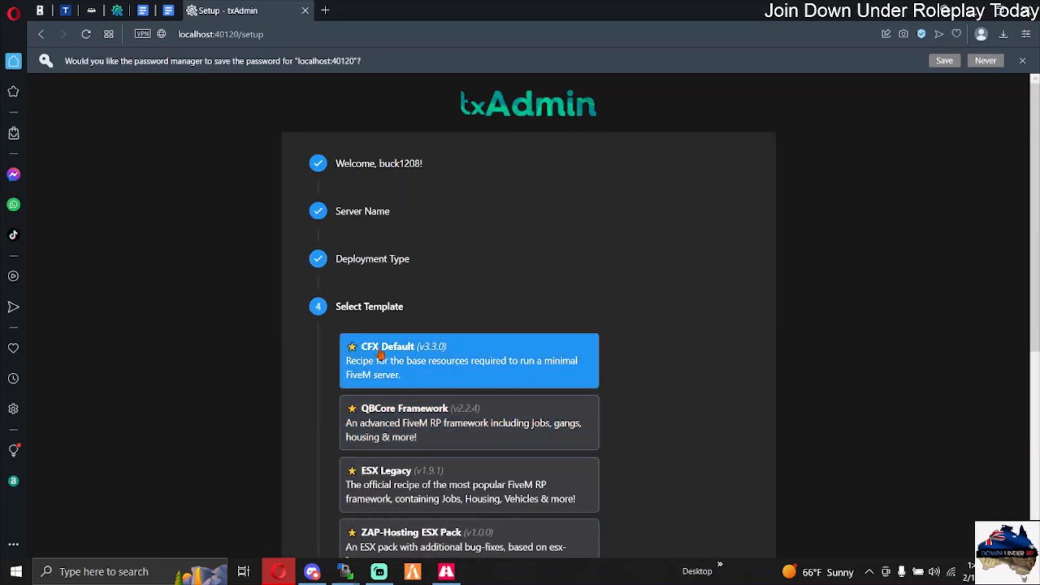
left_click(361, 353)
key("Return")
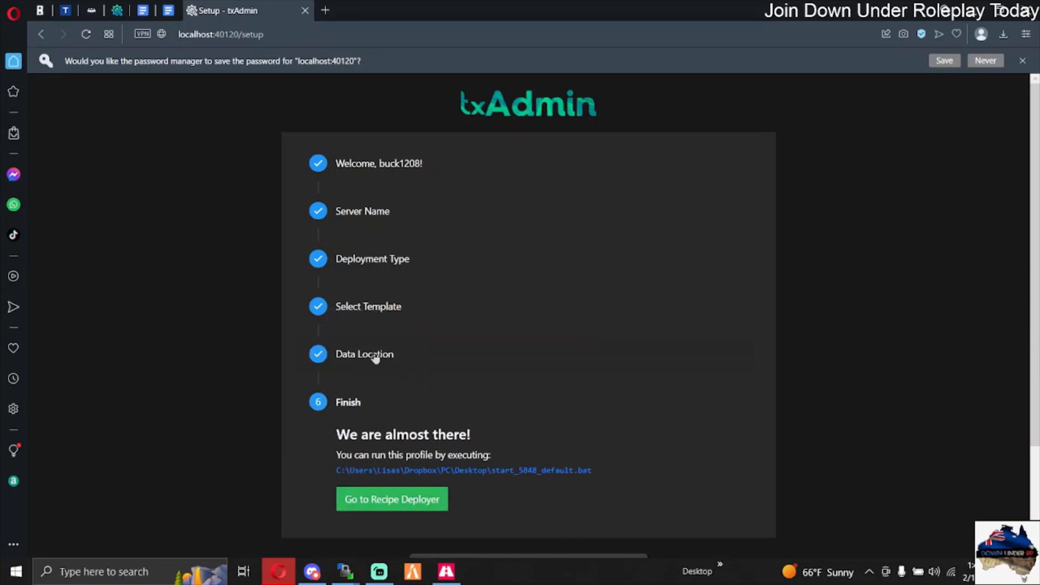
left_click_drag(378, 371, 363, 371)
left_click(367, 371)
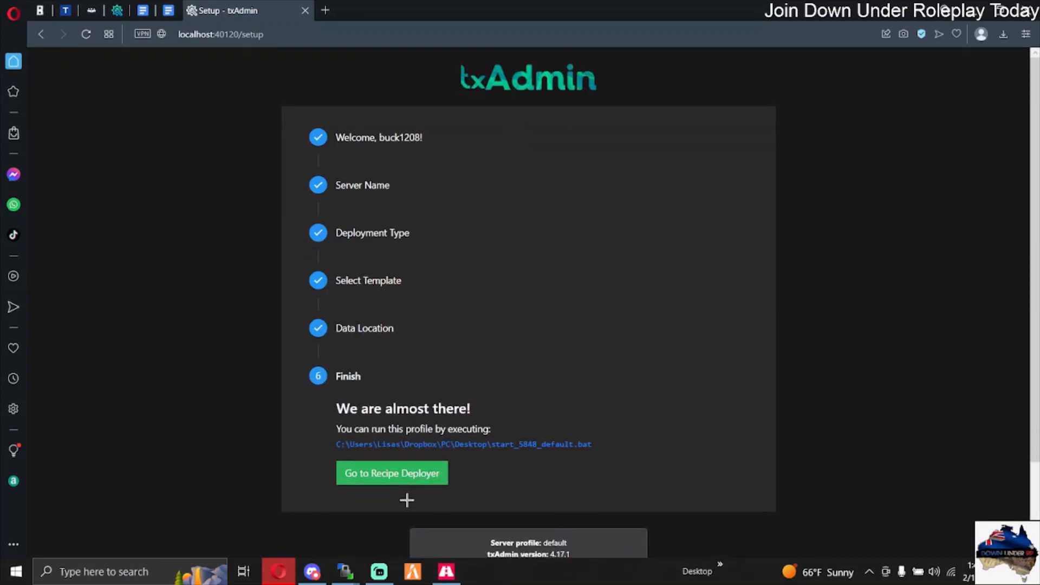
Step: Open the recipe deployer and accept the CFX Default recipe unchanged
left_click(361, 473)
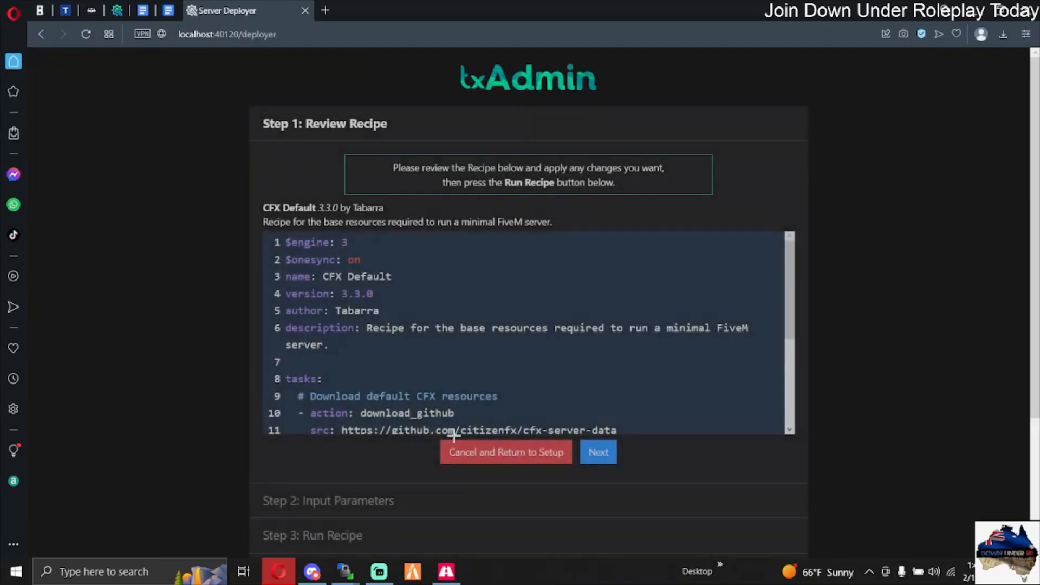
left_click(598, 453)
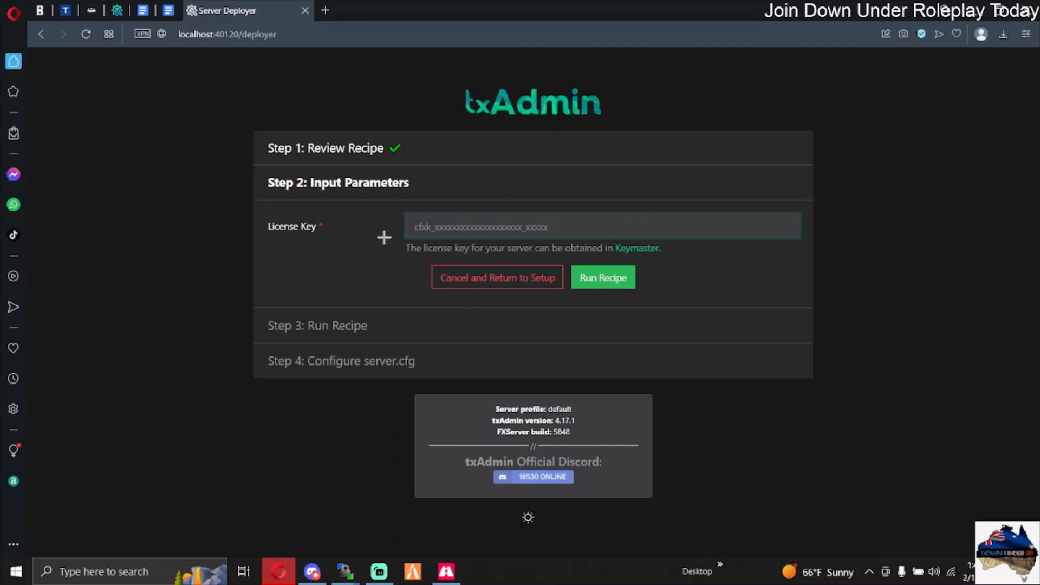
Step: Open the keymaster.fivem.net site in a new tab, pass the human verification, and sign in
left_click(325, 9)
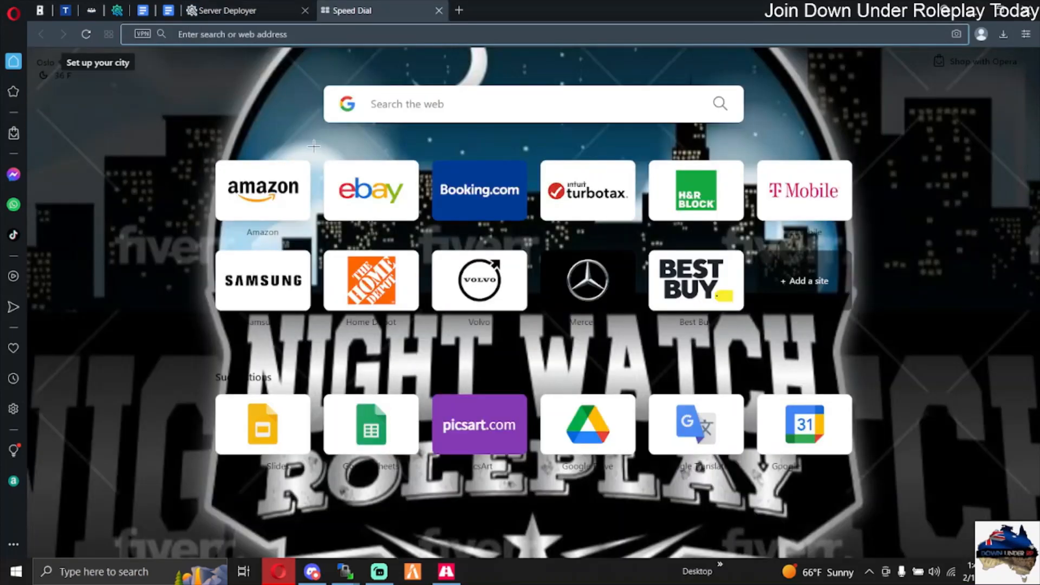
type("KEymast")
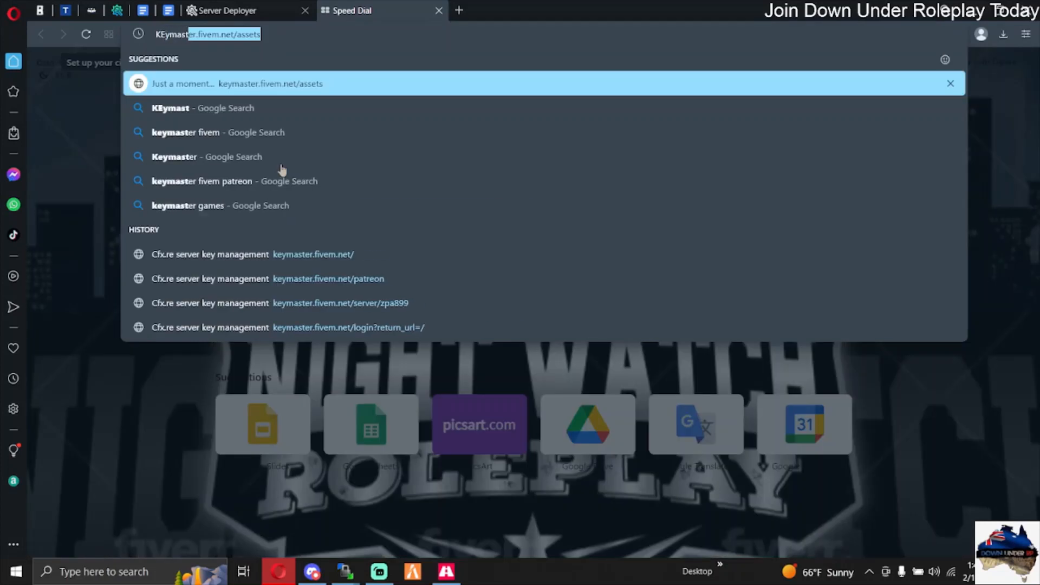
type("er.fivem")
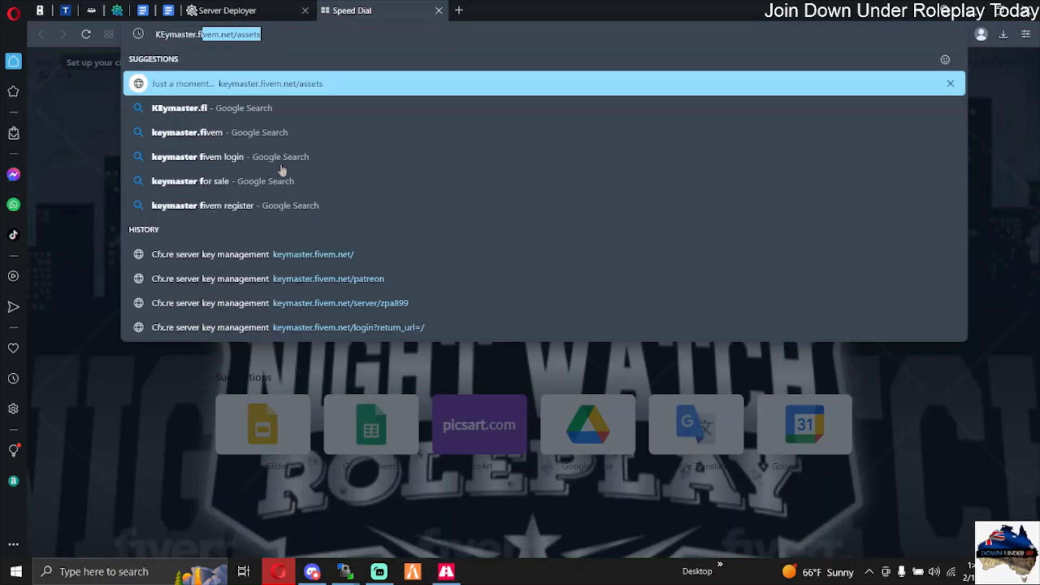
key("Return")
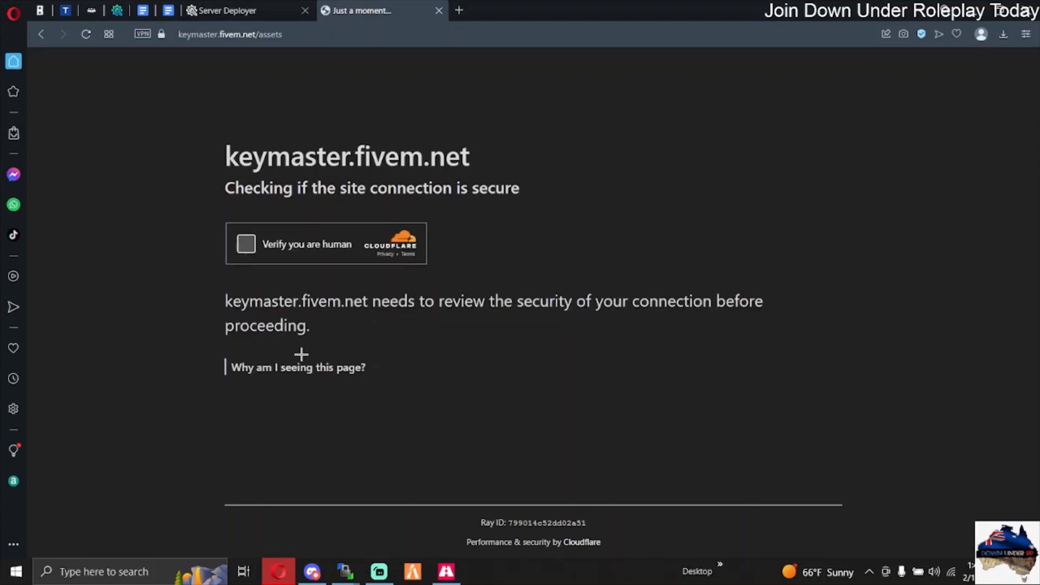
left_click(246, 245)
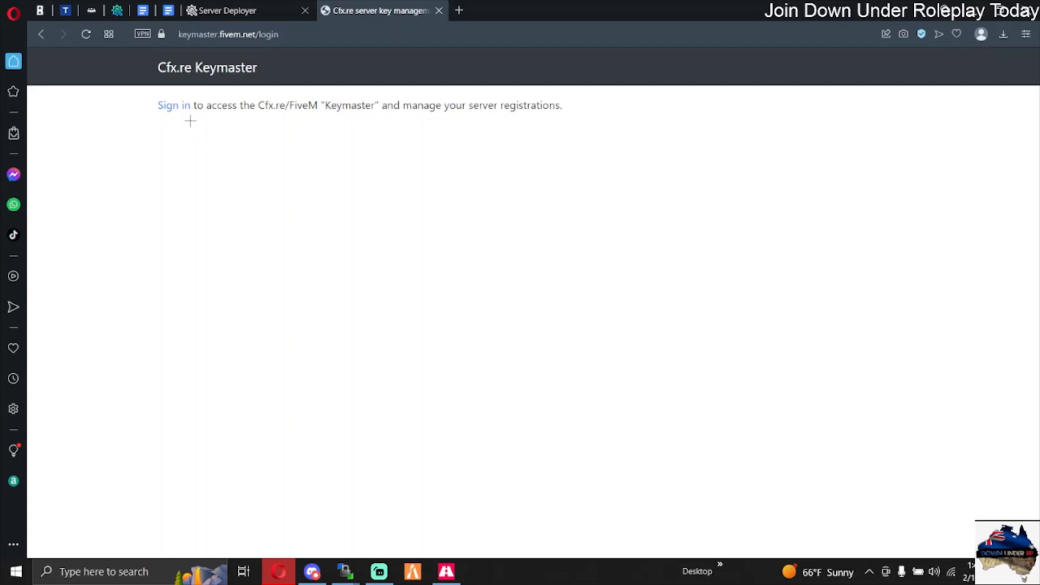
left_click(180, 109)
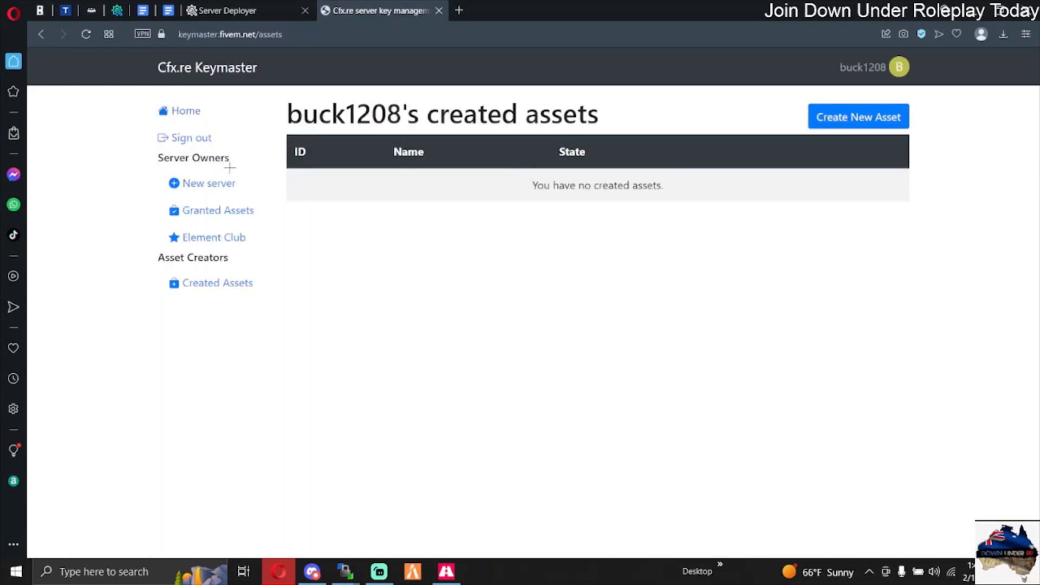
Step: Begin a new server registration with the display name "Youtube Test" and the machine's public IP address
left_click(190, 184)
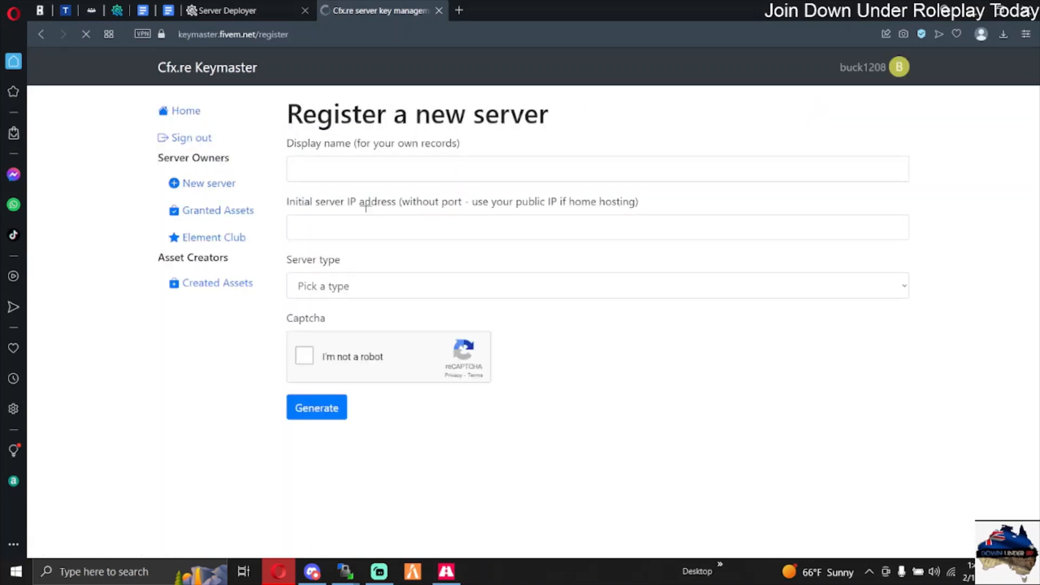
left_click(354, 172)
type("Youtube Test")
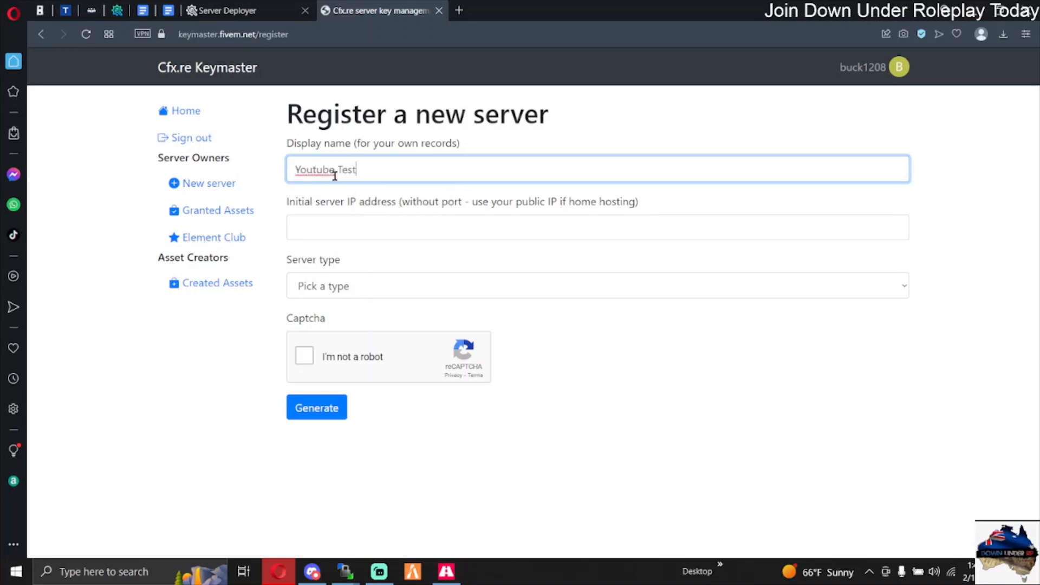
left_click(368, 224)
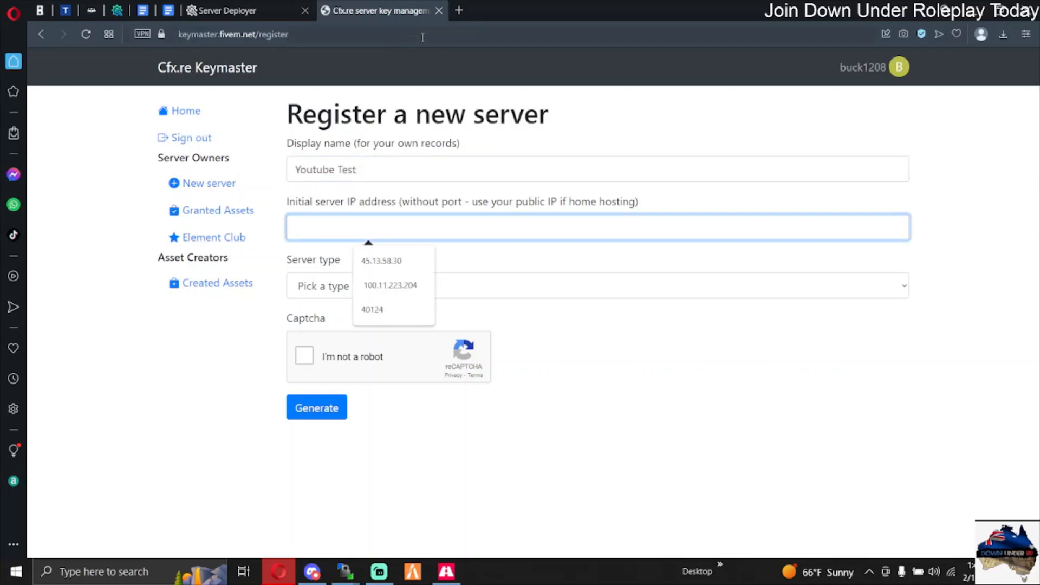
left_click(459, 10)
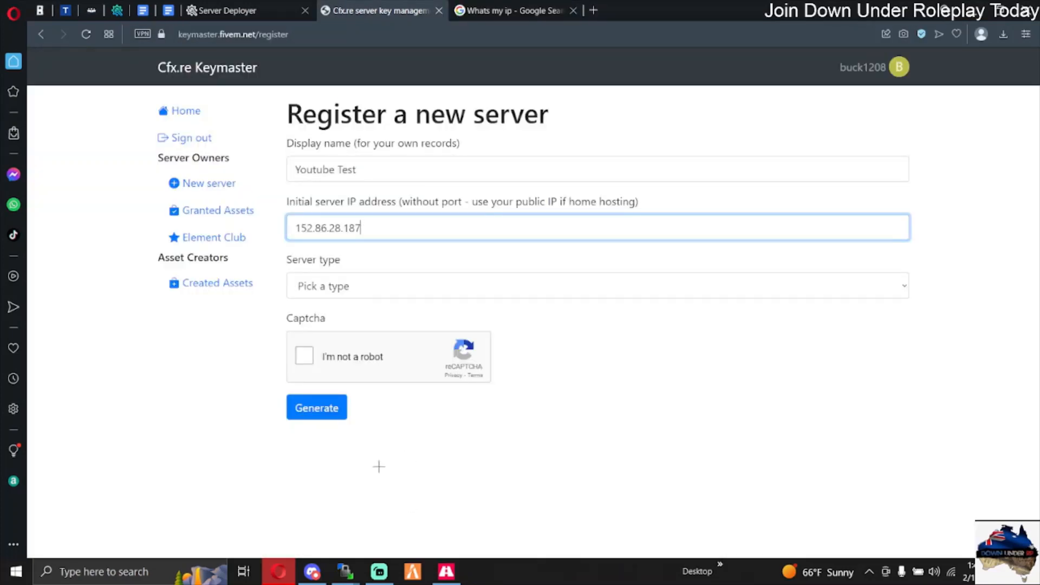
left_click(573, 12)
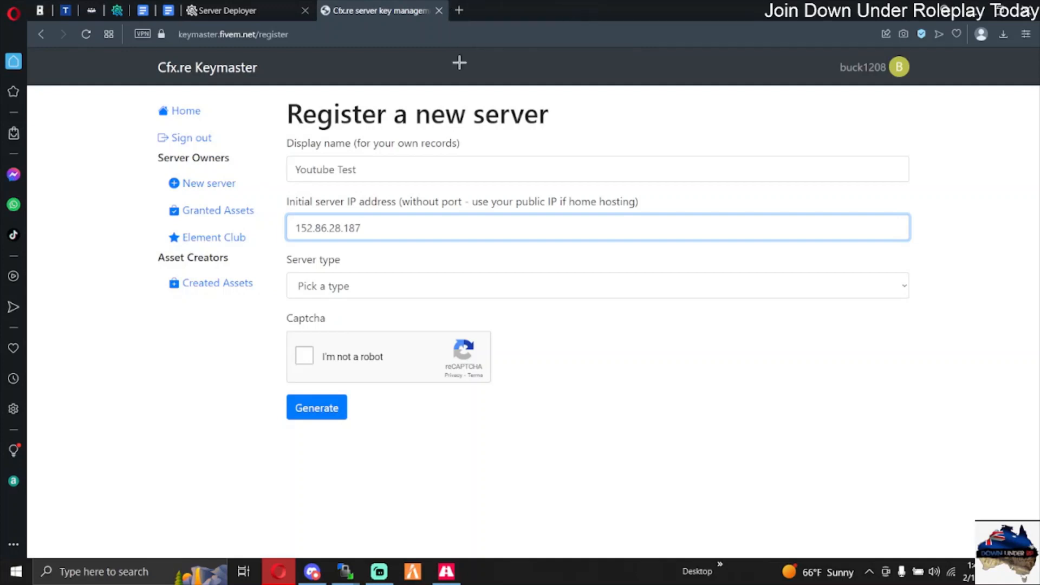
Step: Set the server type to Other/Home hosted with provider "Myself", complete the captcha, and generate the key
left_click(336, 277)
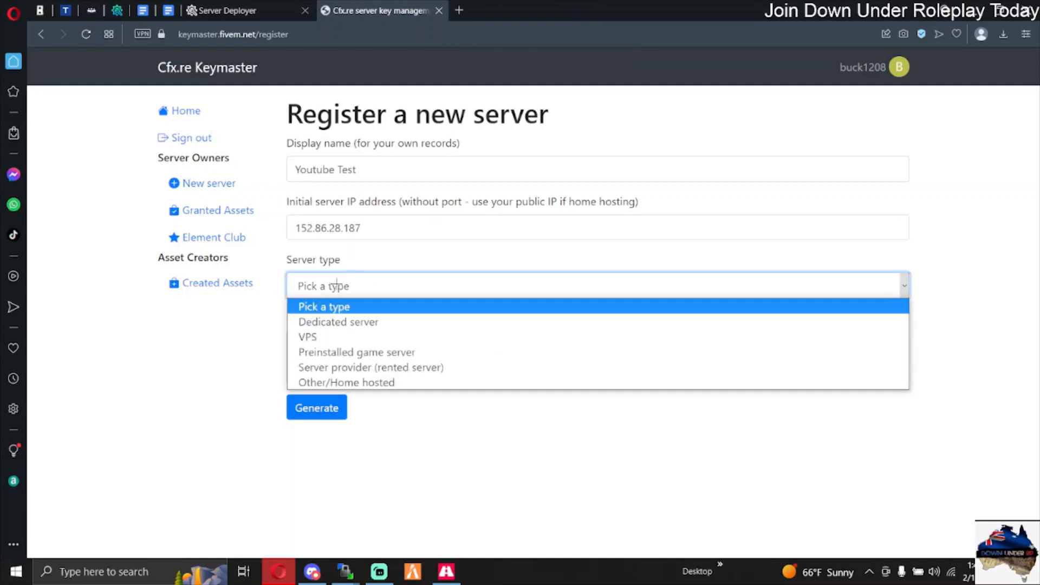
left_click(337, 382)
left_click(338, 350)
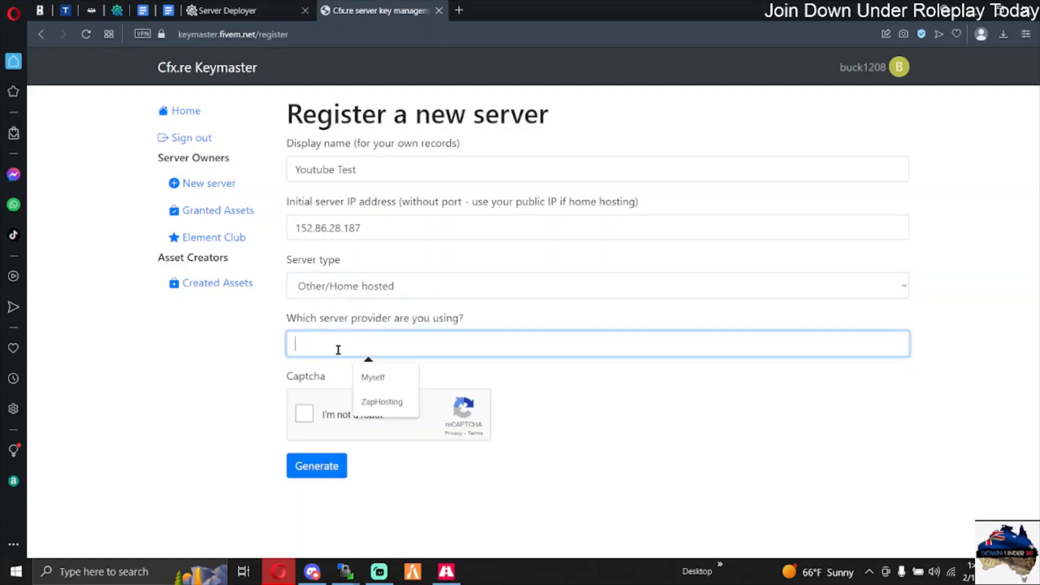
left_click(372, 377)
left_click(305, 413)
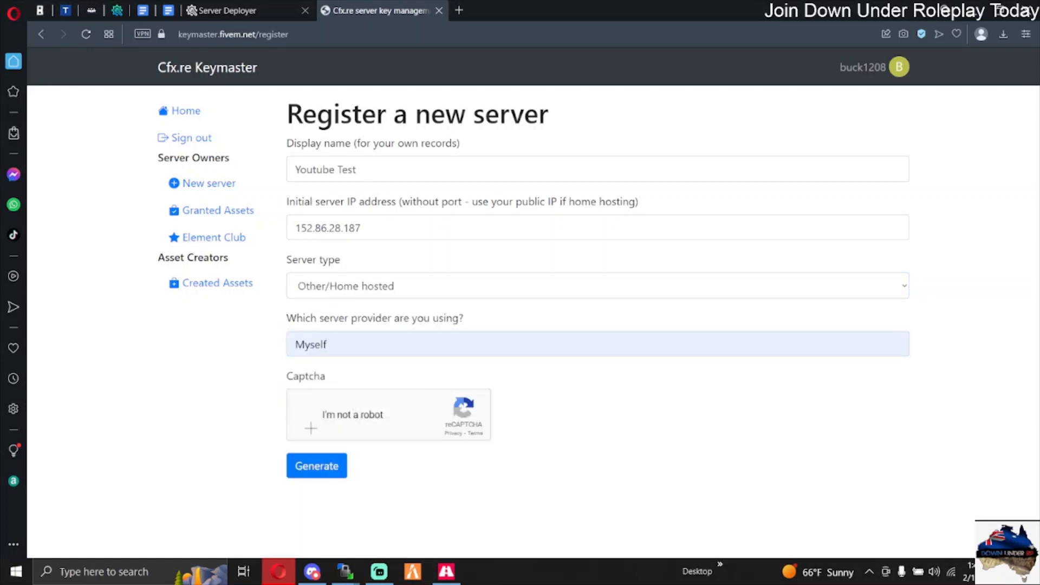
left_click(322, 469)
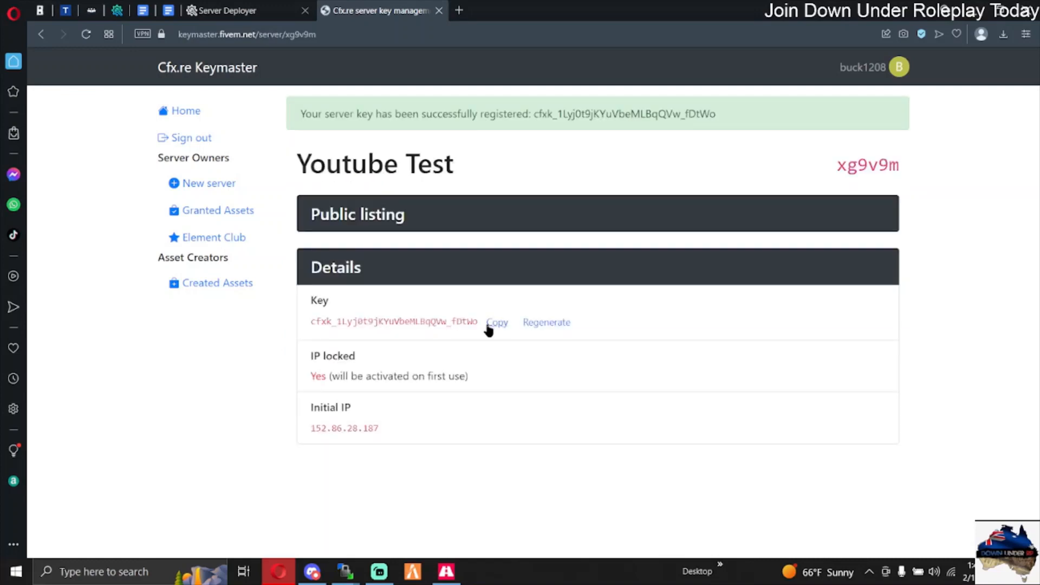
Step: Copy the generated server key into the txAdmin deployer's License Key field and run the recipe
left_click(491, 323)
left_click(222, 11)
left_click(441, 224)
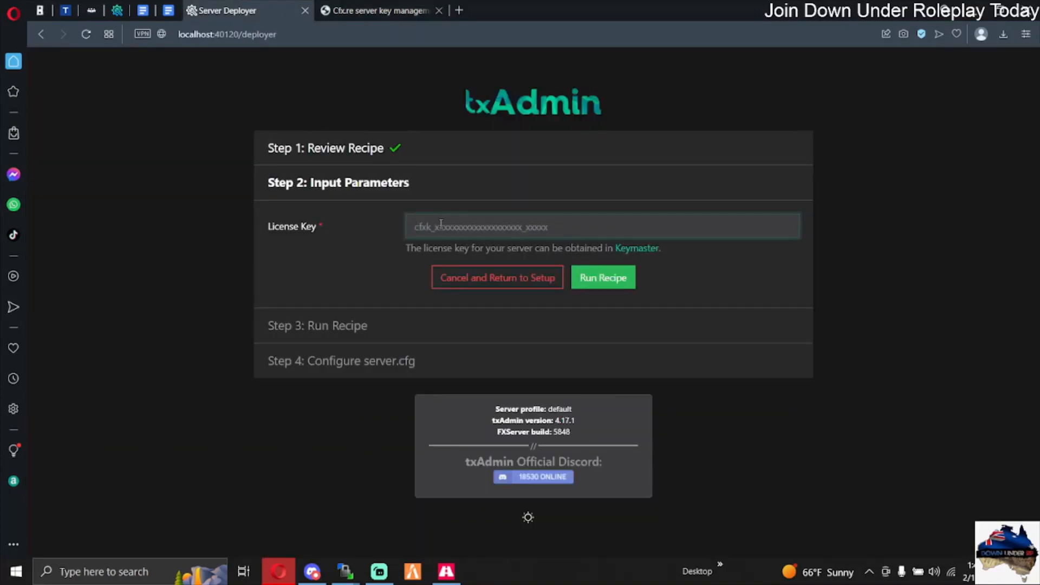
key("ctrl+v")
left_click(610, 283)
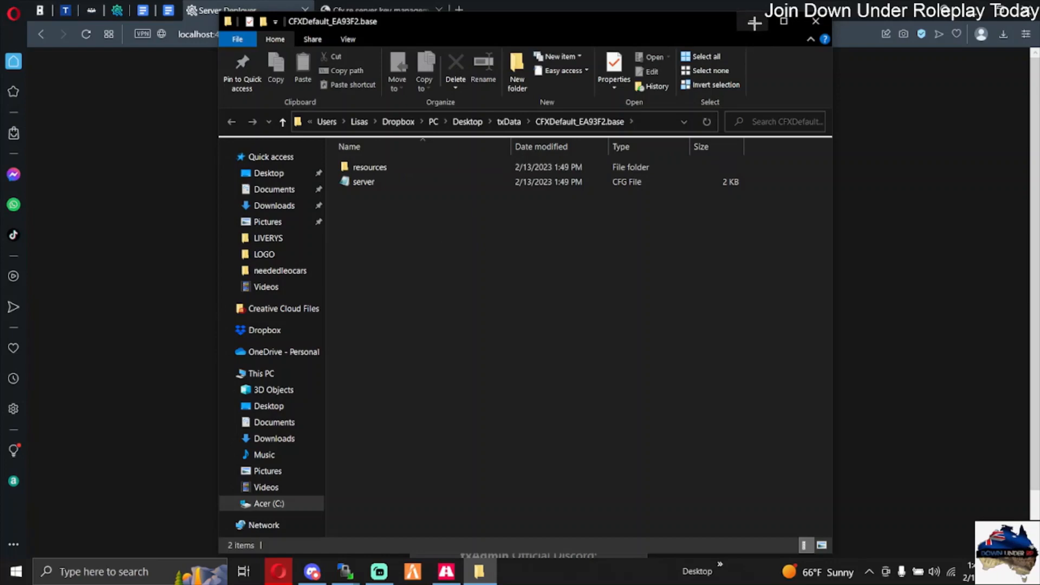
Step: Close the deployed folder's window, continue to the server.cfg configuration, and save it to run the server
left_click(814, 23)
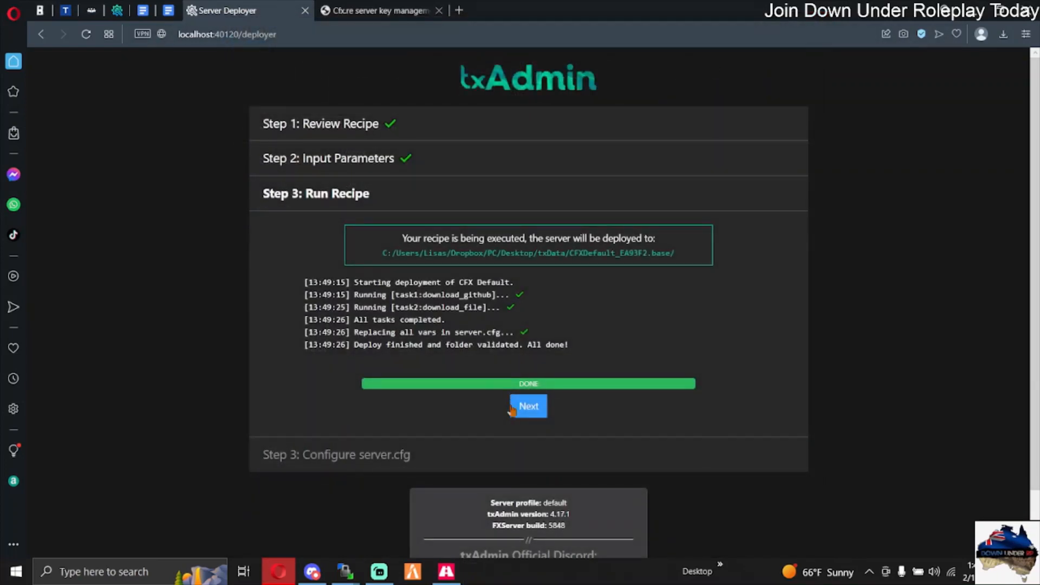
left_click(527, 407)
scroll(472, 276, "down", 7)
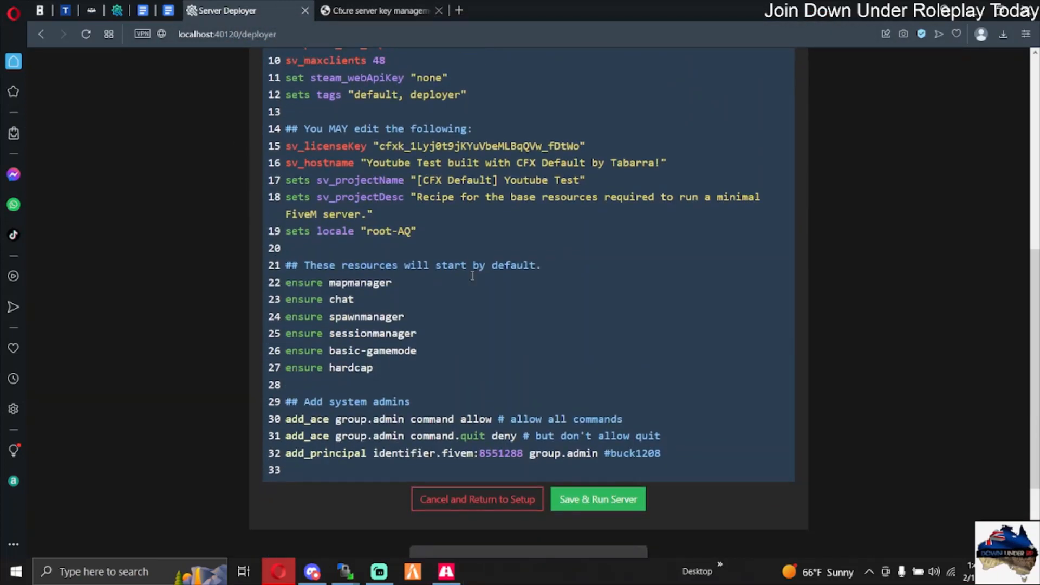
scroll(472, 276, "down", 3)
left_click(596, 374)
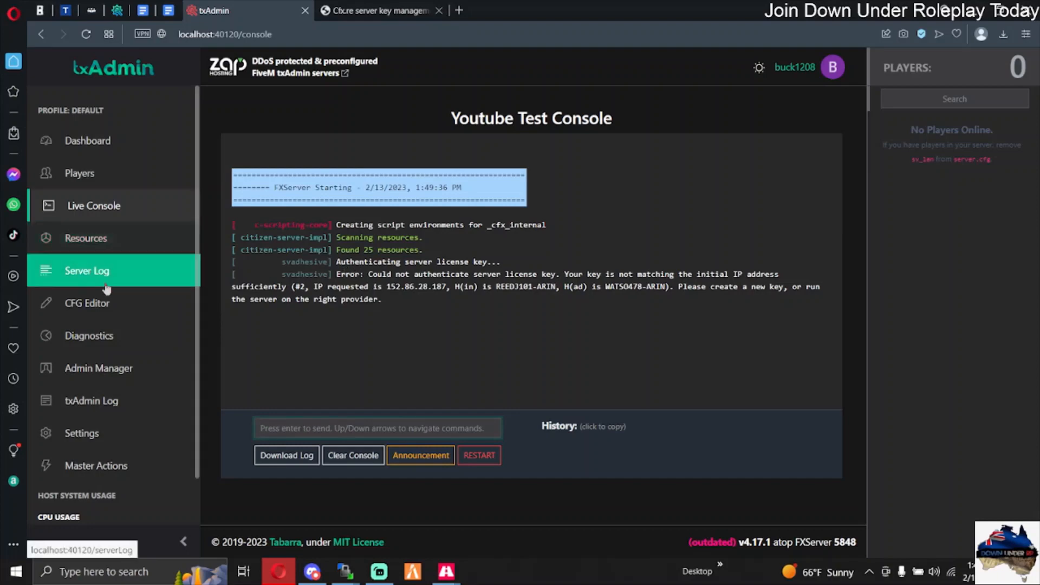
Step: Replace the sv_licenseKey value in the server config file with the licence key copied from the Texas STATE Rp server in Keymaster
left_click(104, 313)
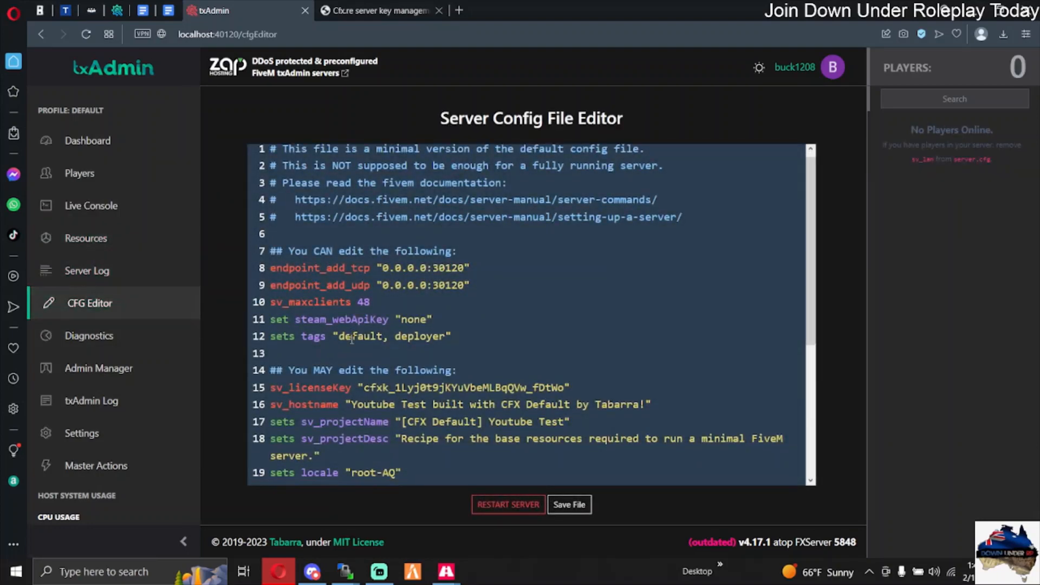
scroll(360, 311, "down", 1)
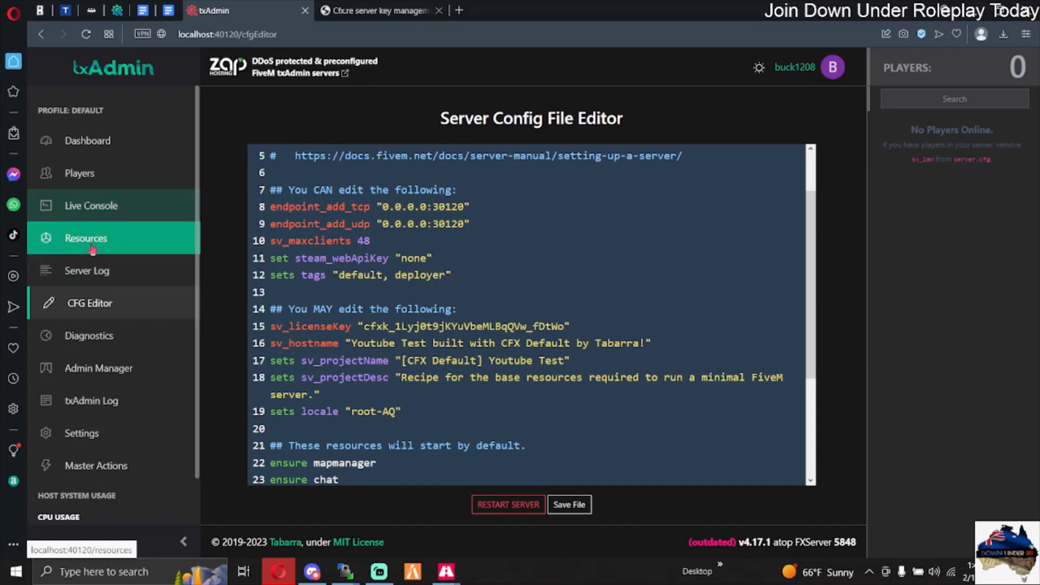
left_click(379, 11)
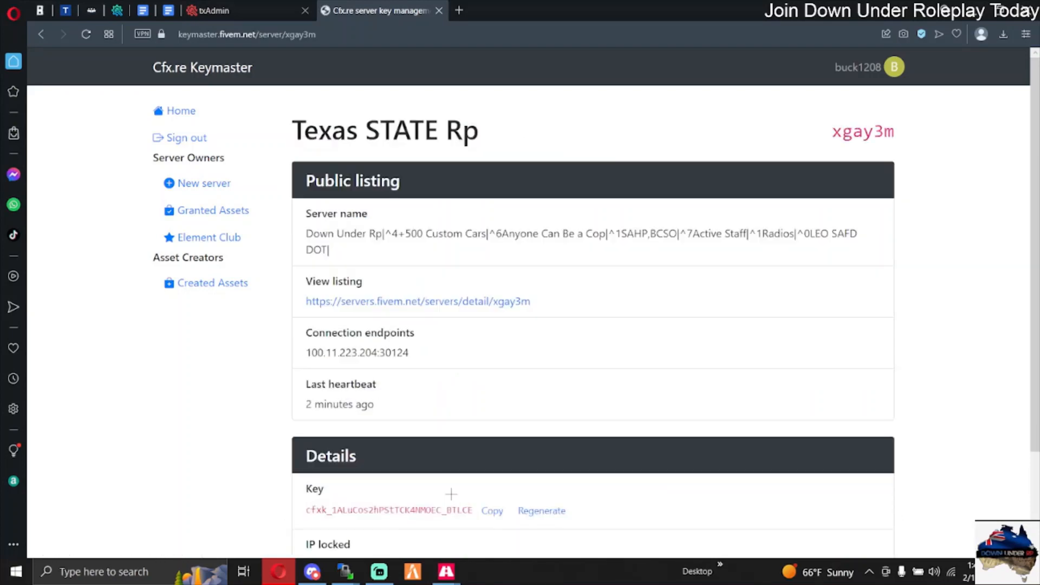
left_click(485, 512)
left_click(264, 17)
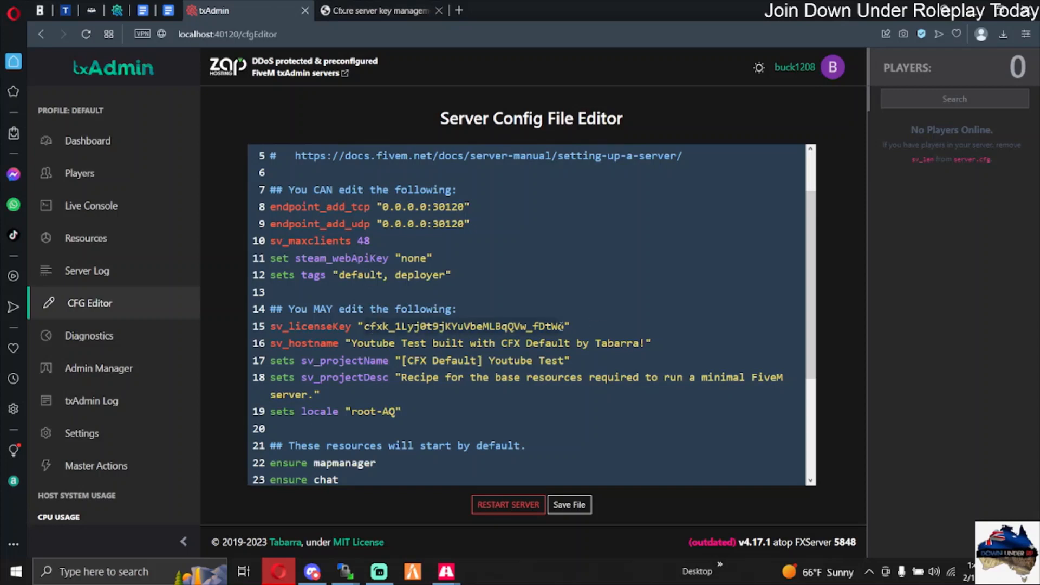
double_click(566, 327)
key("BackSpace")
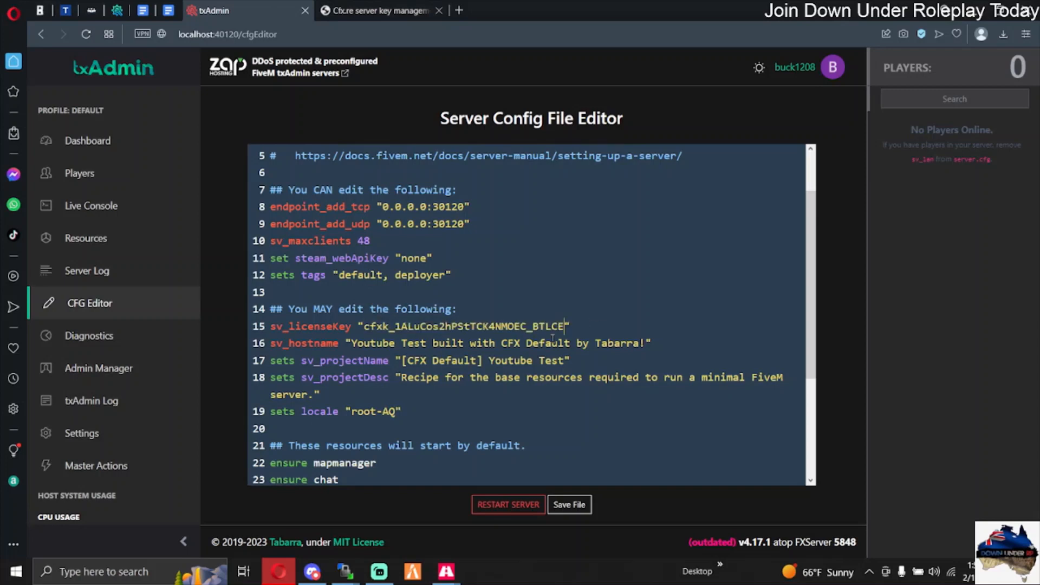
Step: Save the server config file, restart the server with confirmation, and review the rest of the file
left_click(569, 507)
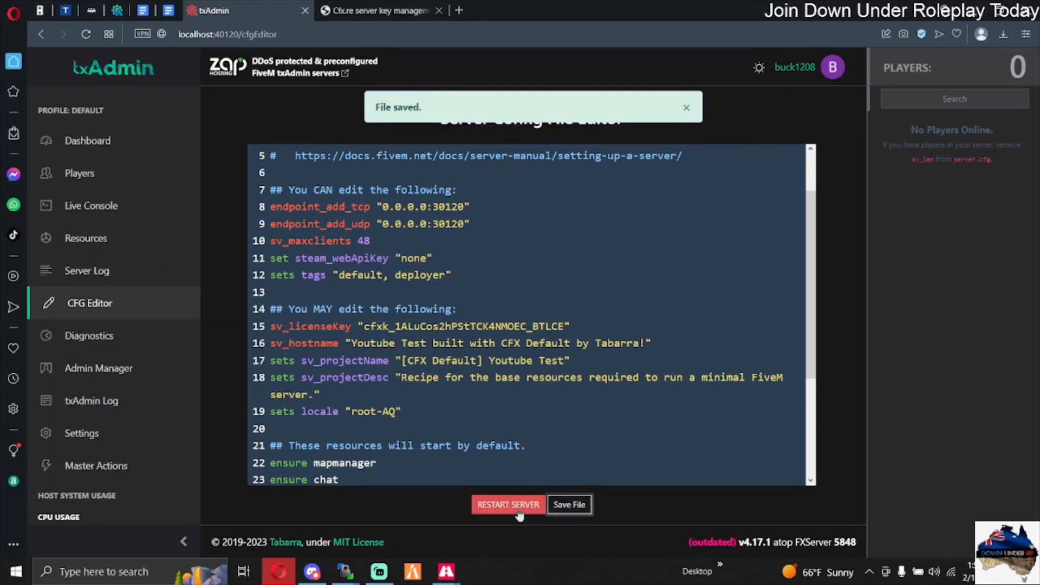
left_click(508, 505)
left_click(672, 332)
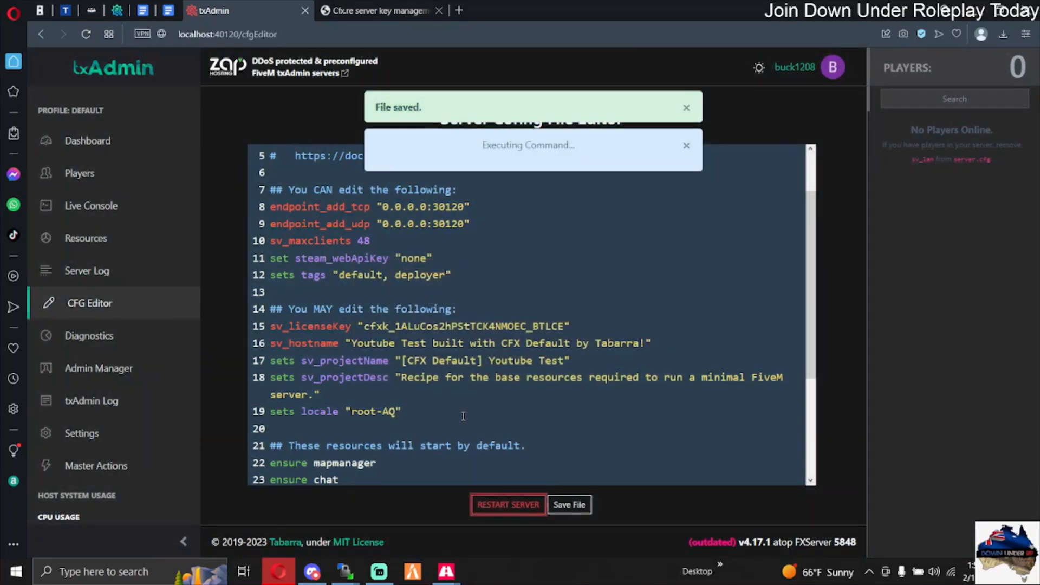
scroll(450, 379, "down", 5)
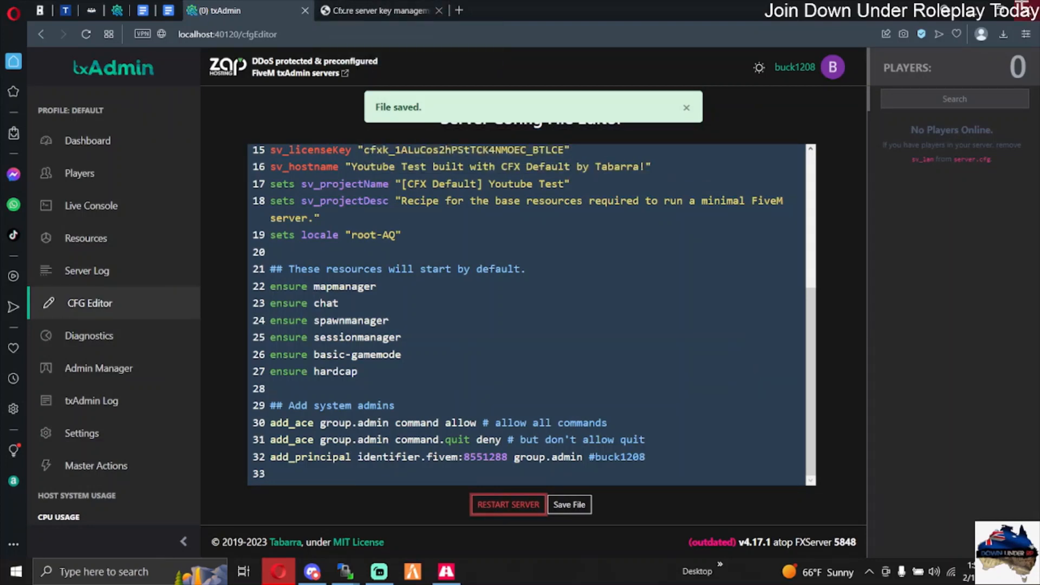
Step: Minimize the browser and the Cfx.re Server console window to clear the desktop
left_click(970, 4)
left_click_drag(614, 91, 614, 118)
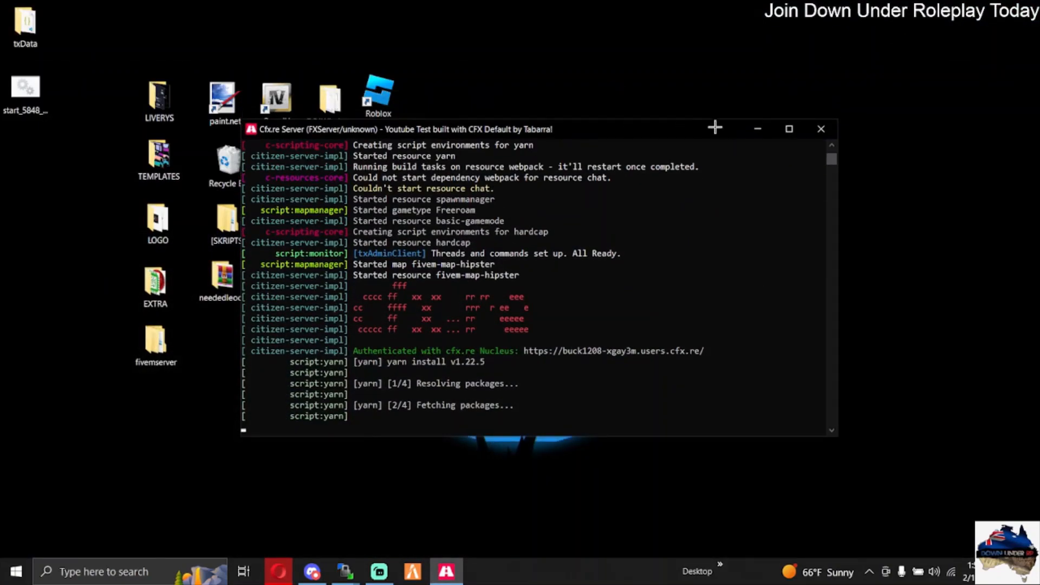
left_click(753, 128)
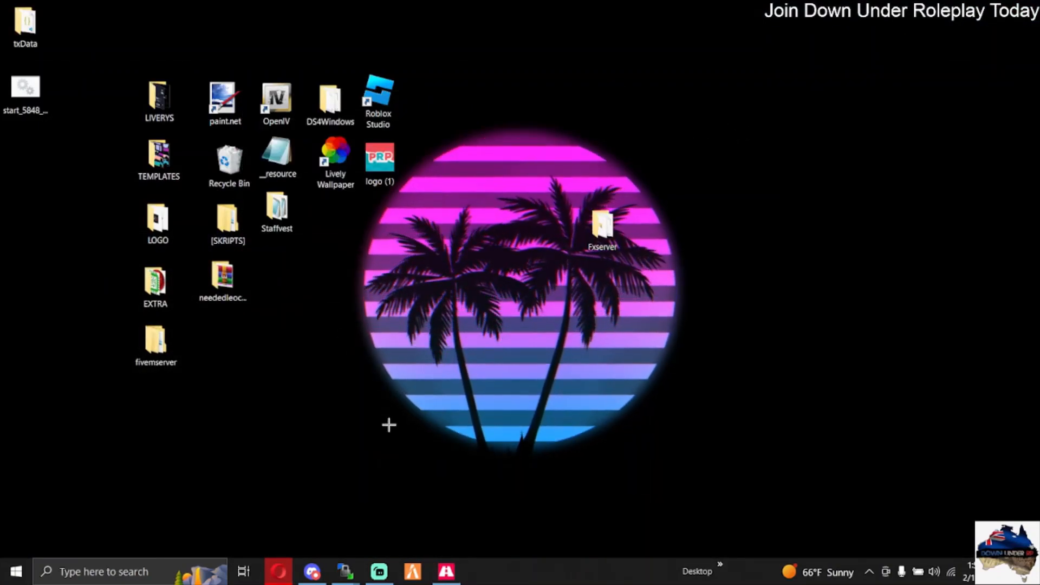
Step: Move the txData folder near Fxserver and the start_5848 file beside Staffvest on the desktop, and open txData
left_click_drag(25, 24, 536, 224)
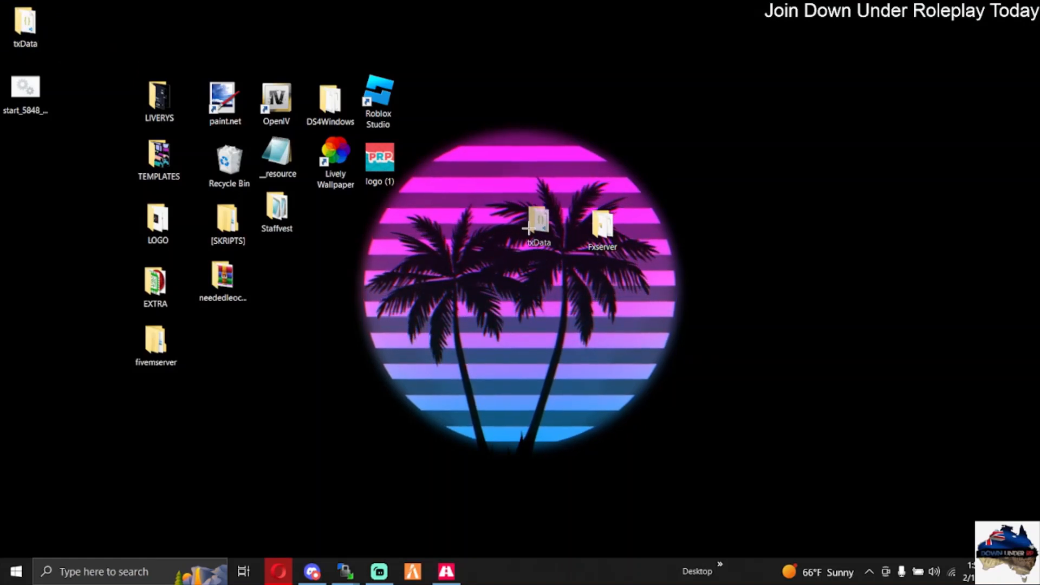
left_click_drag(25, 90, 326, 216)
left_click_drag(541, 221, 539, 250)
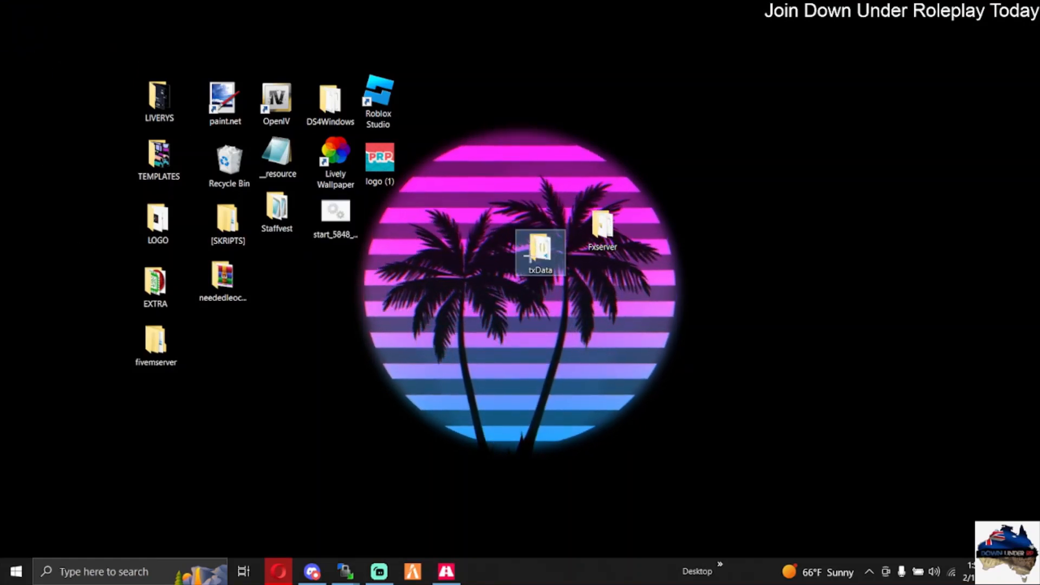
double_click(533, 265)
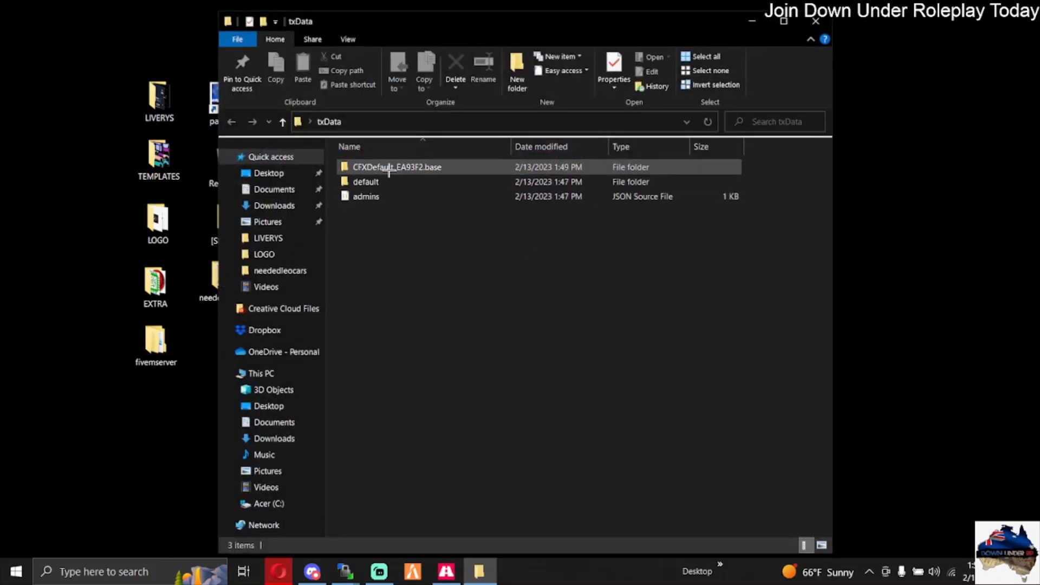
Step: Look through the resources folder inside CFXDefault_EA93F2.base in txData, and close the folder window
double_click(389, 168)
double_click(347, 182)
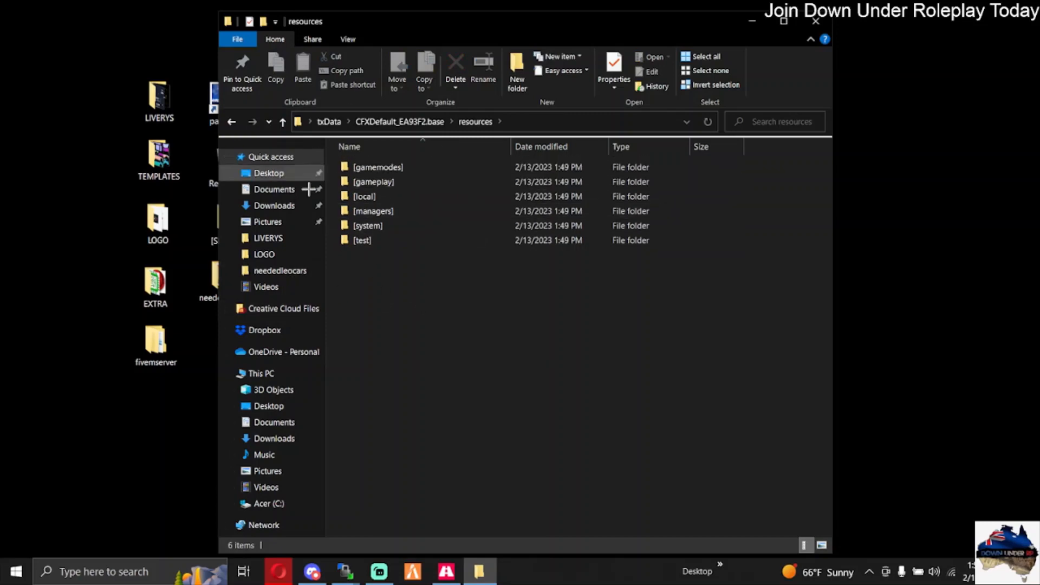
left_click(809, 24)
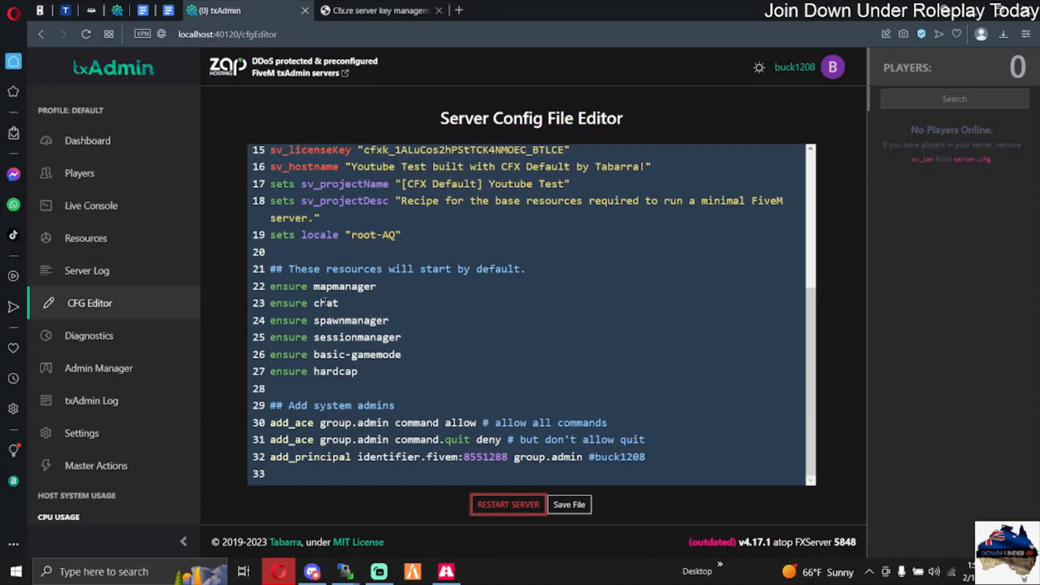
Step: Search the web for "/dv Skript For fivem server" in a new browser tab
left_click(389, 6)
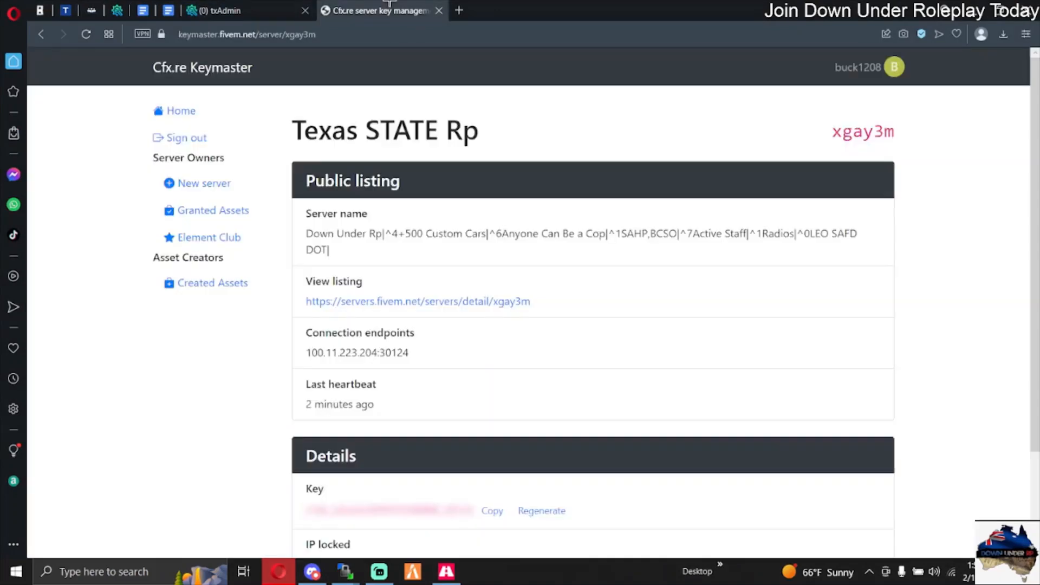
left_click(464, 12)
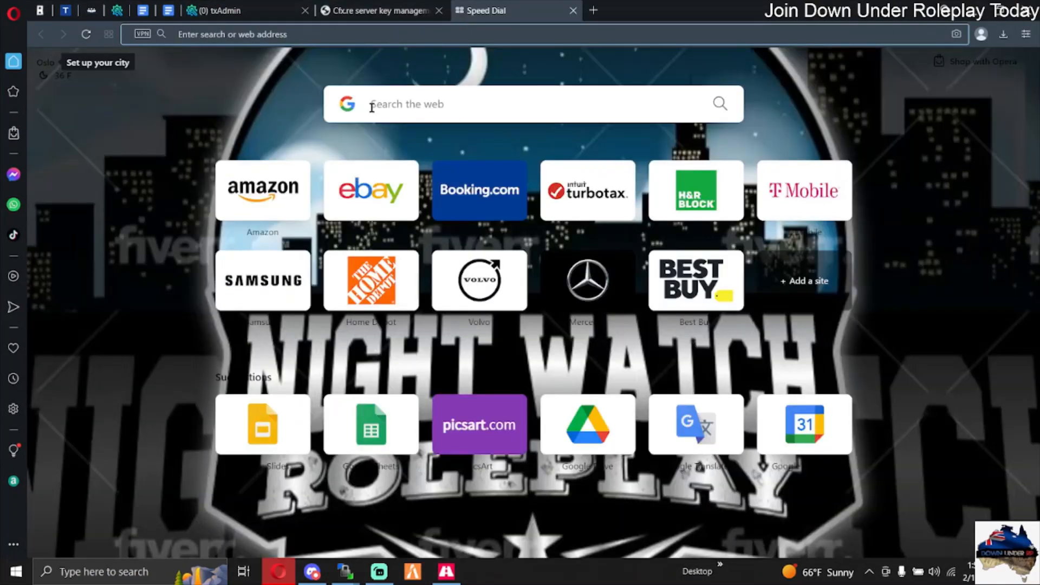
type("/dv Skrip")
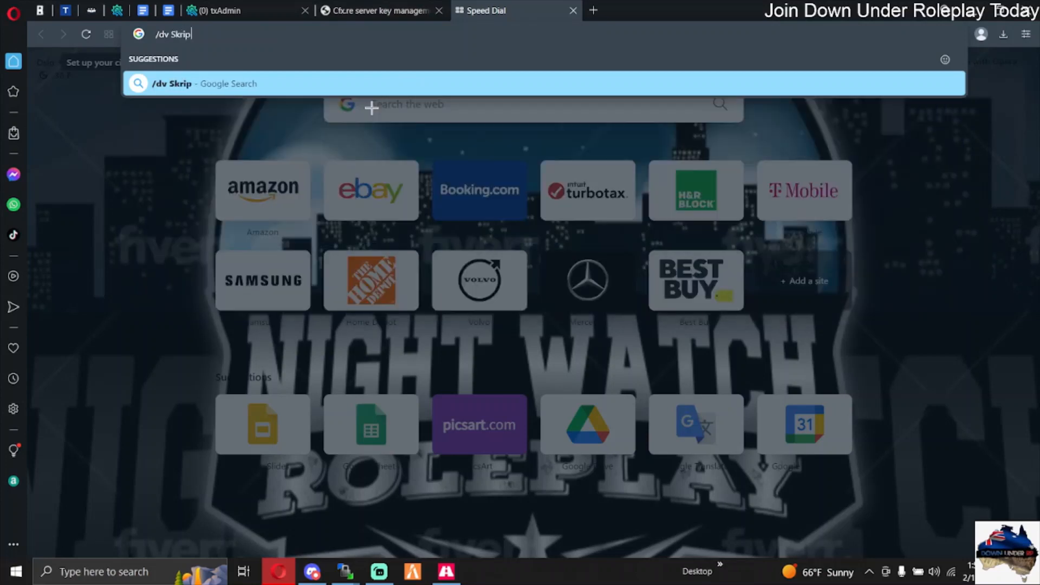
type("t For fivem s")
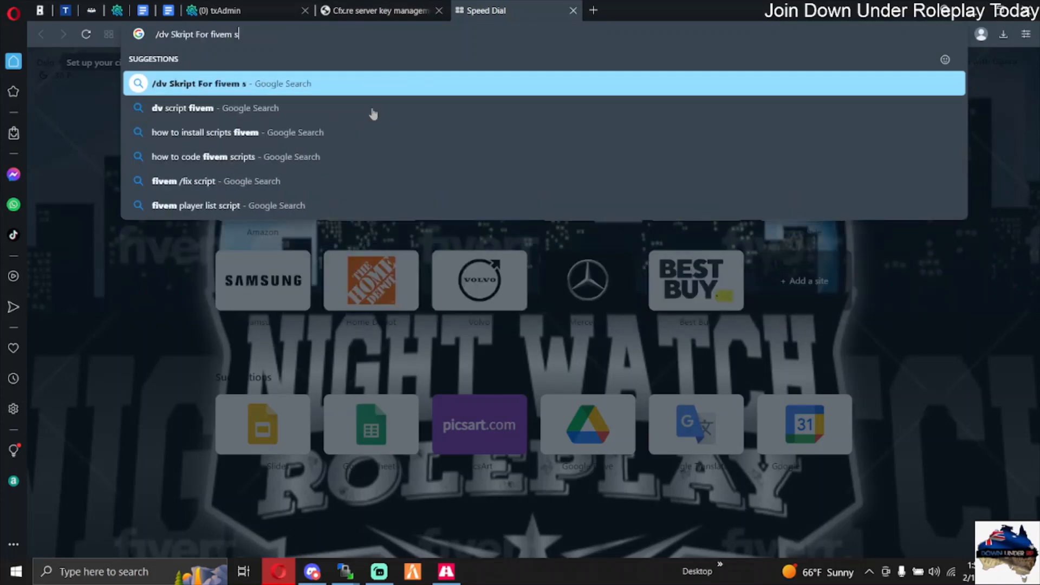
type("erverv")
key("Return")
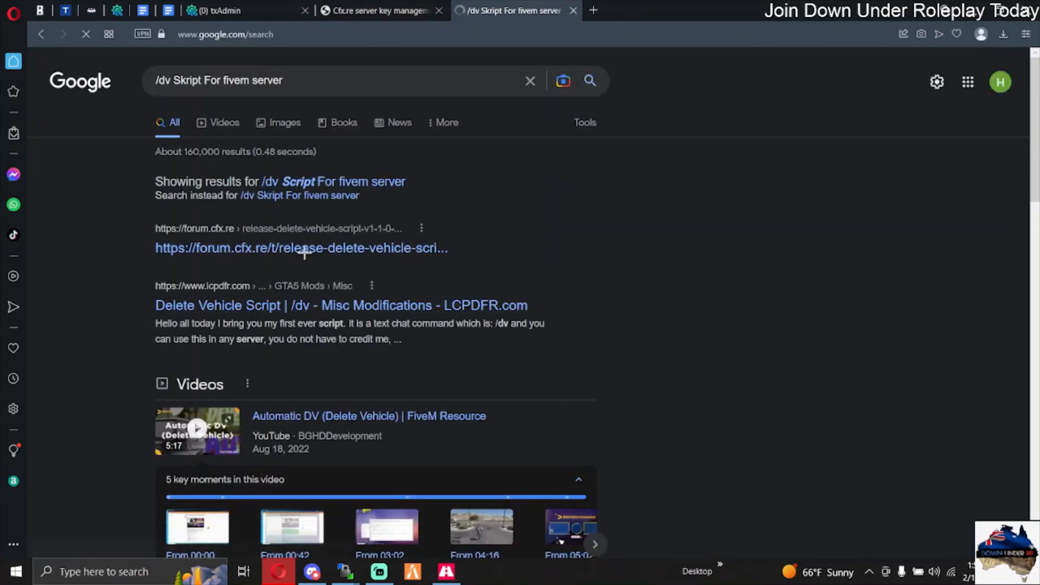
Step: Download wk_delveh-1.1.0.zip from the Cfx.re forum's Delete Vehicle Script release, open the archive and minimize the browser
left_click(305, 249)
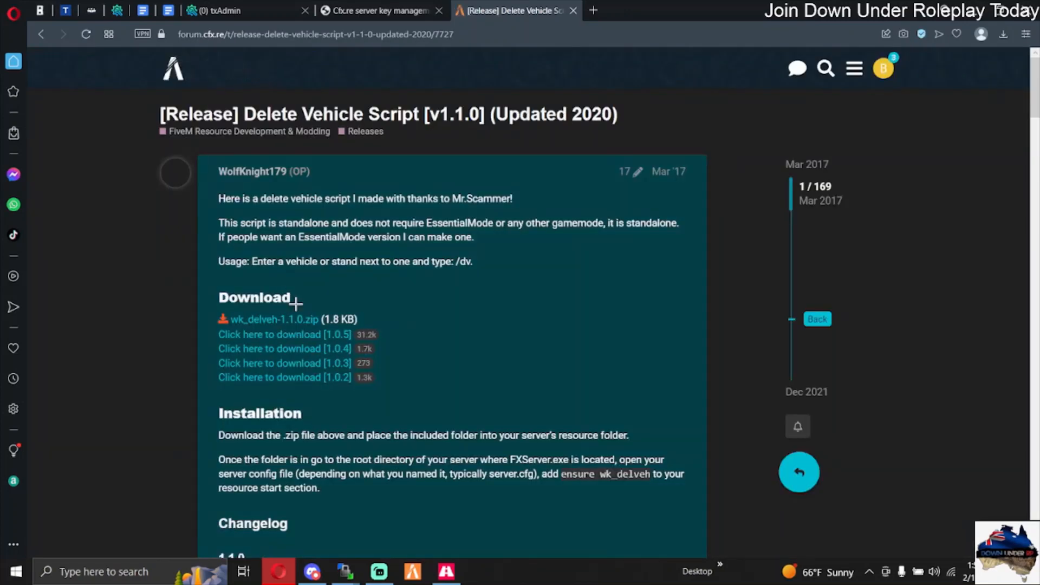
scroll(296, 303, "down", 3)
left_click(294, 184)
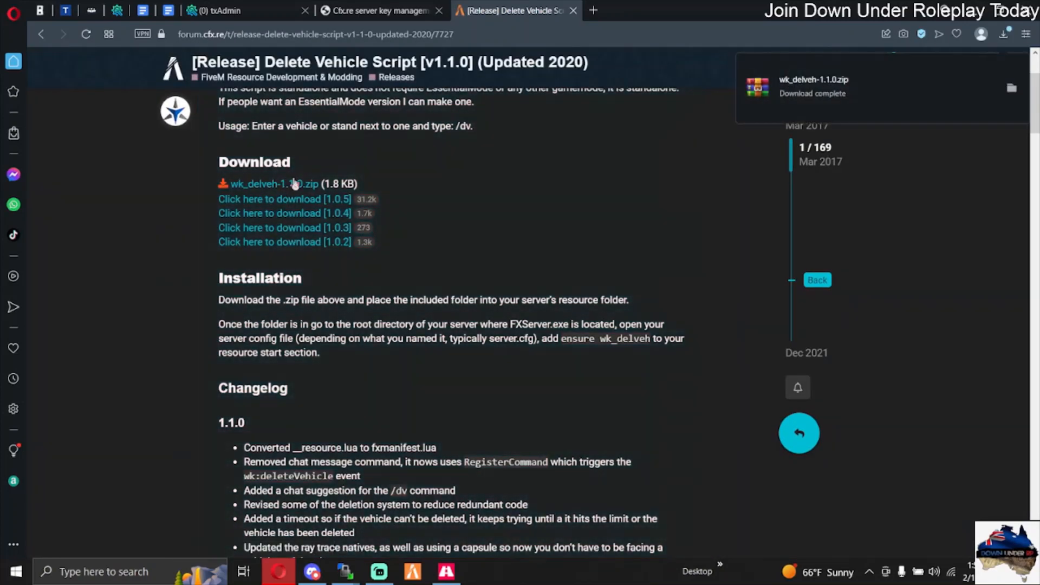
left_click(833, 99)
left_click(972, 10)
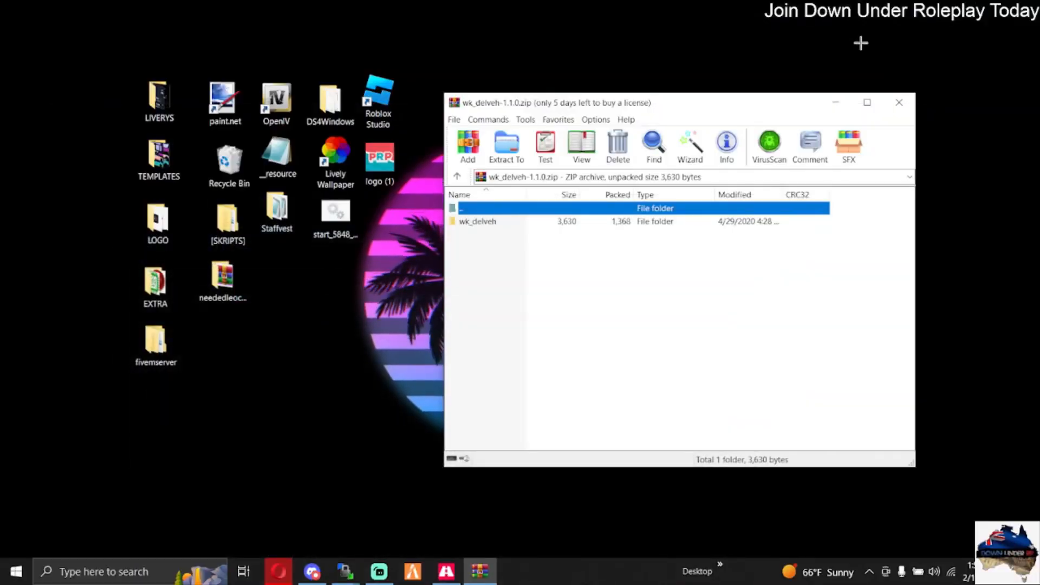
Step: Check the contents of the archive's wk_delveh folder, return to the archive's root, and position its window clear of the txData folder
left_click_drag(704, 103, 823, 91)
double_click(596, 210)
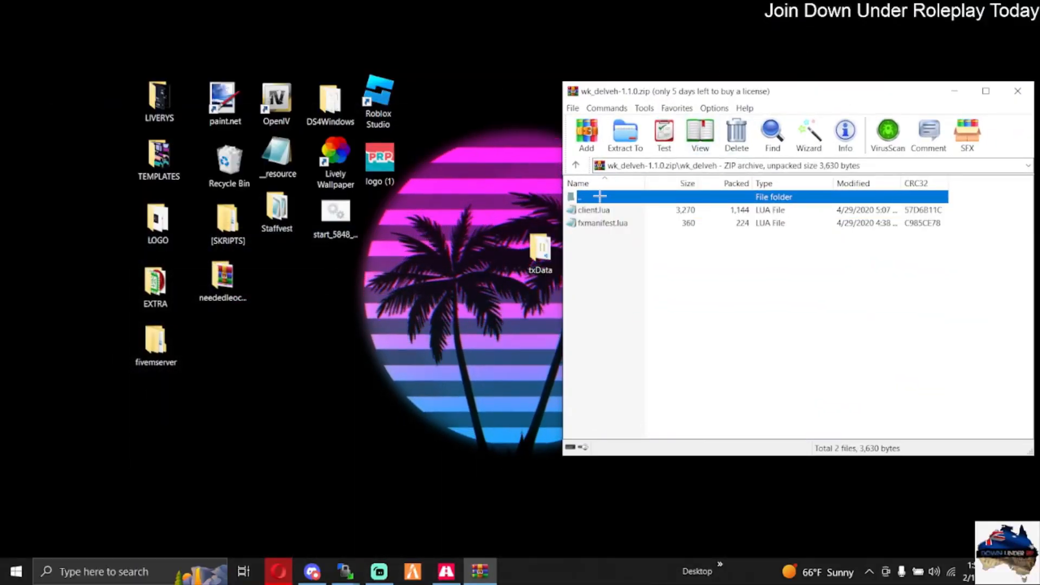
double_click(600, 197)
left_click_drag(750, 94, 829, 118)
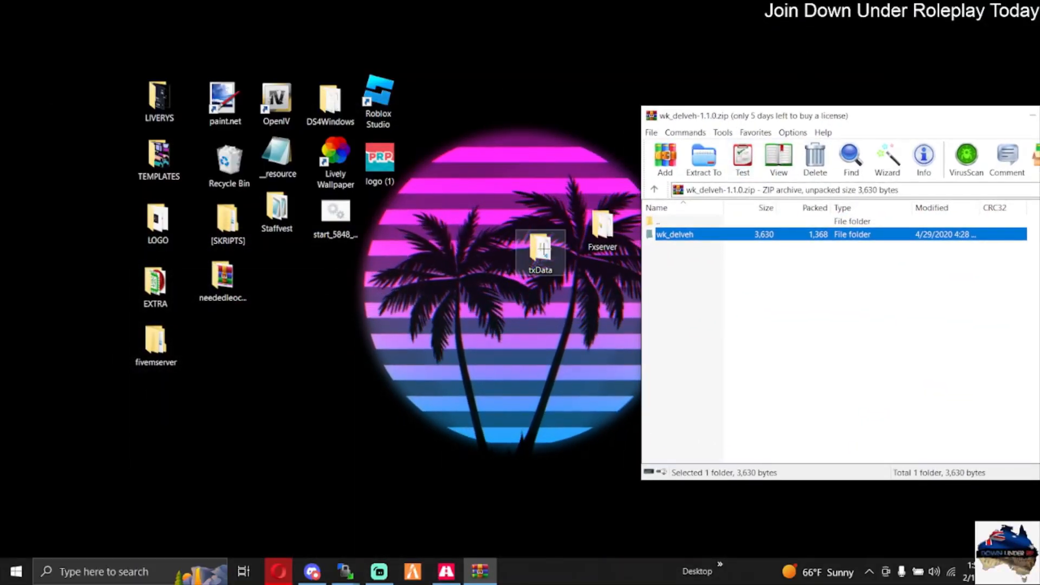
Step: Create a folder named [Skripts] in the resources folder of txData's CFXDefault_EA93F2.base, with the folder window beside the archive
double_click(542, 249)
left_click_drag(585, 29, 366, 44)
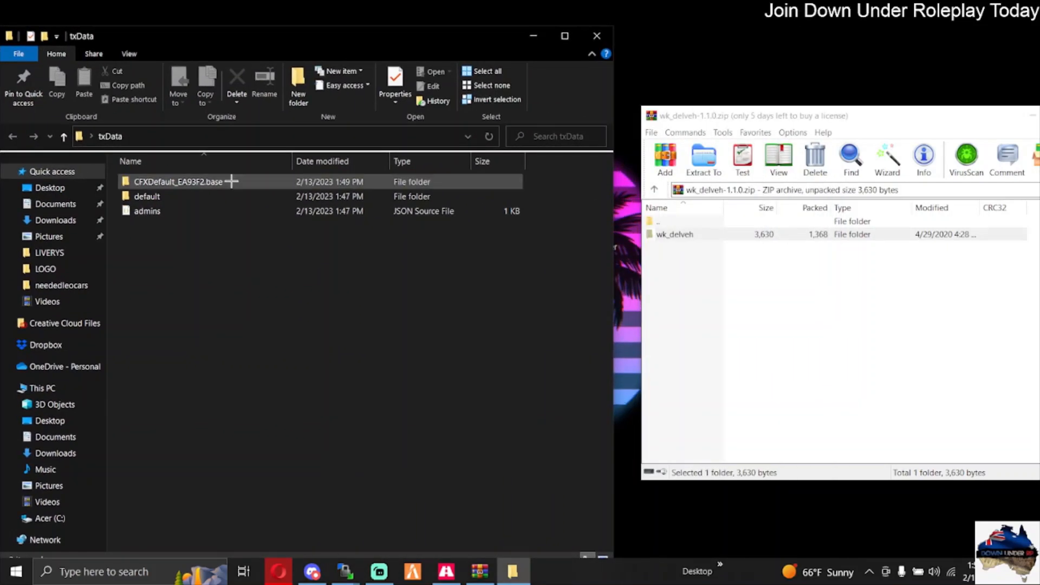
double_click(231, 182)
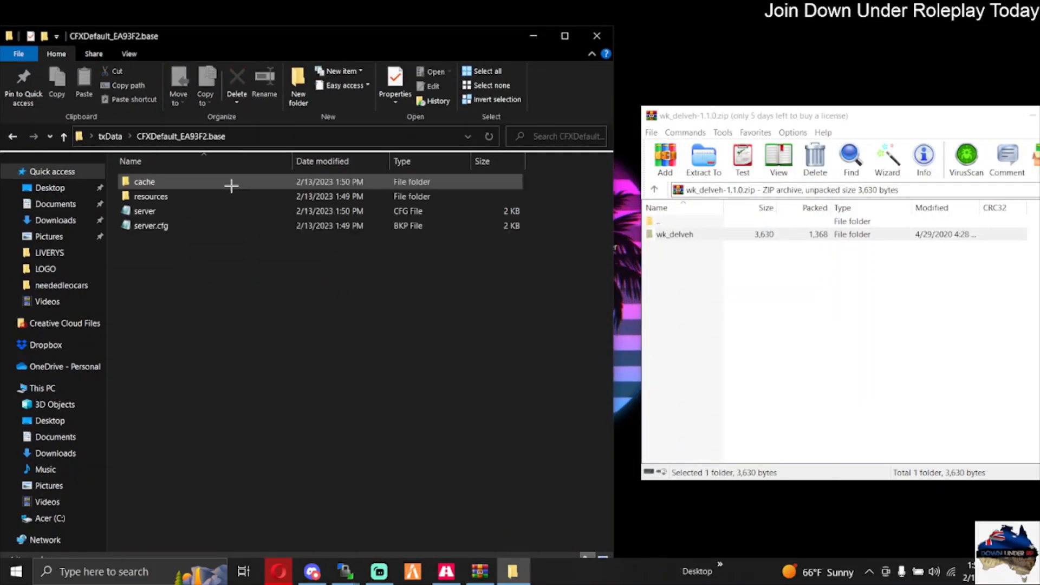
left_click(166, 197)
double_click(166, 196)
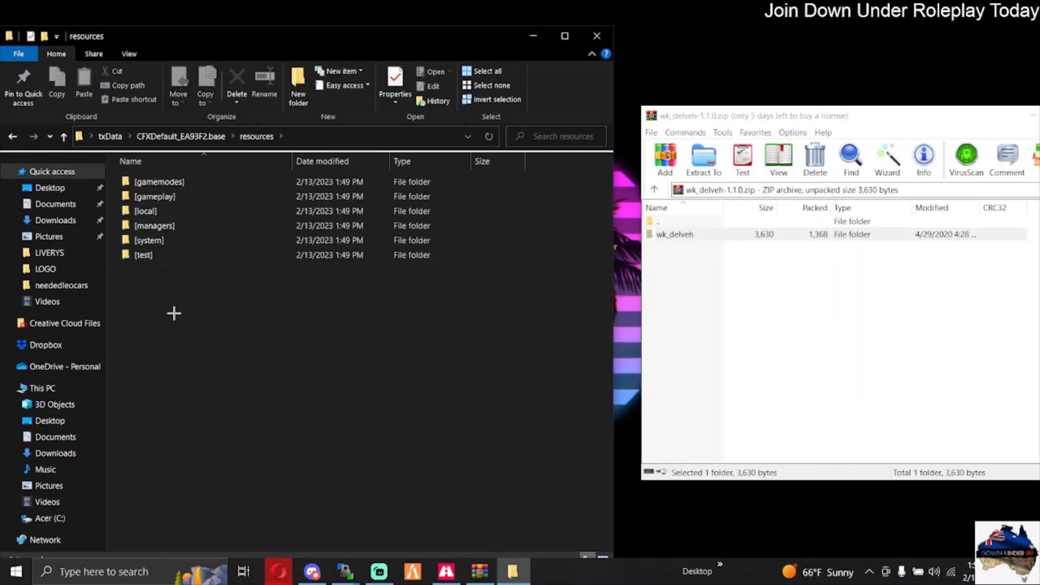
right_click(174, 312)
mouse_move(220, 479)
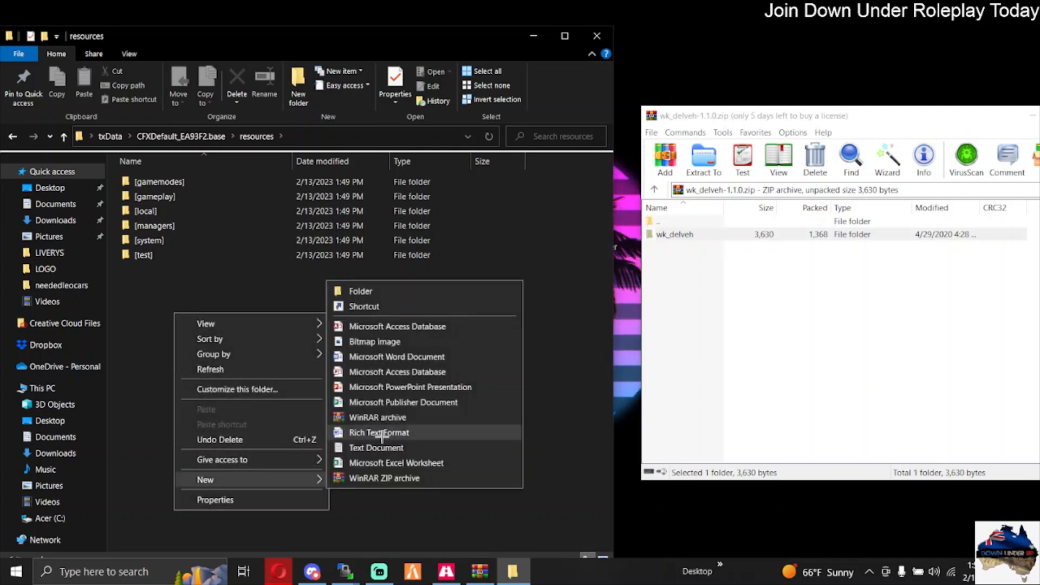
left_click(362, 289)
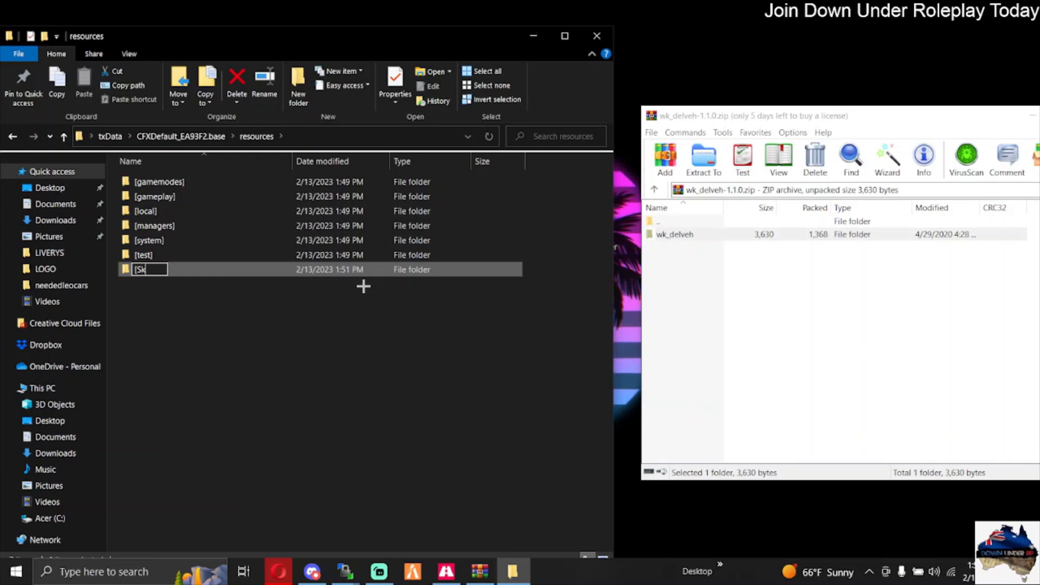
type("[Skripts]")
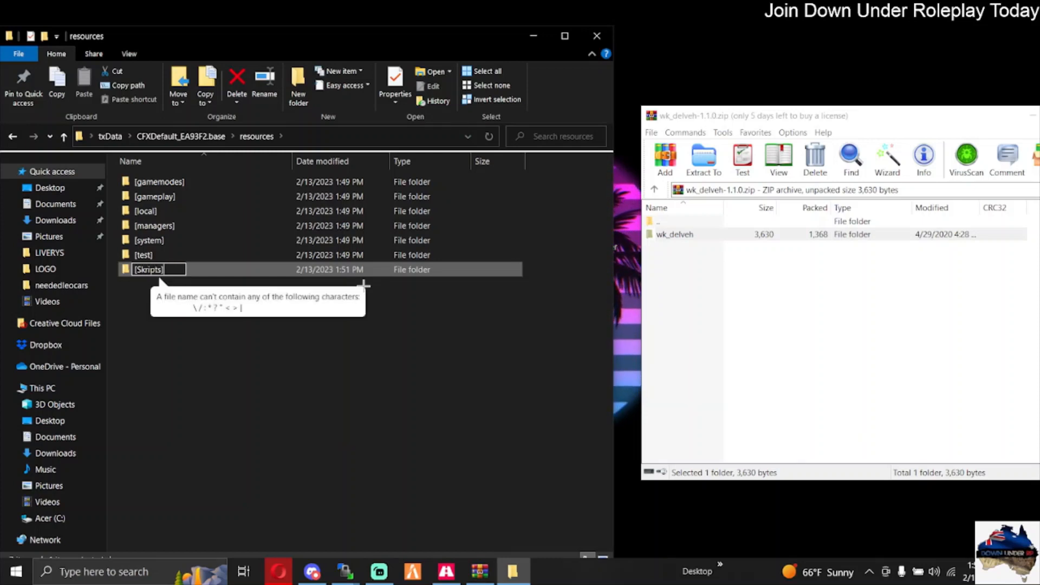
key("Return")
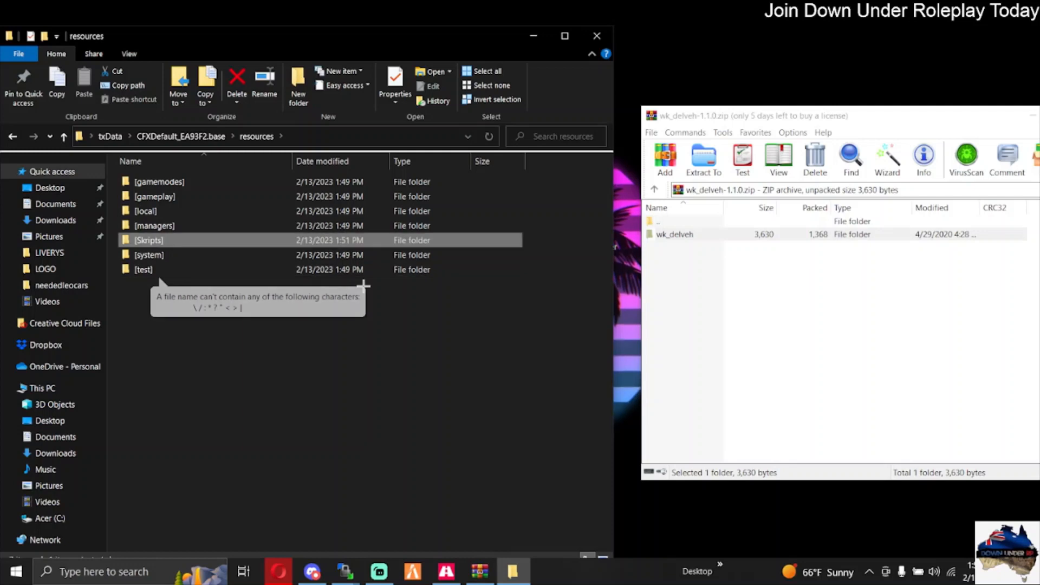
Step: Add the line "ensure [Skripts]" below "ensure hardcap" in the server.cfg BKP file, then save and close it
right_click(156, 241)
left_click(197, 528)
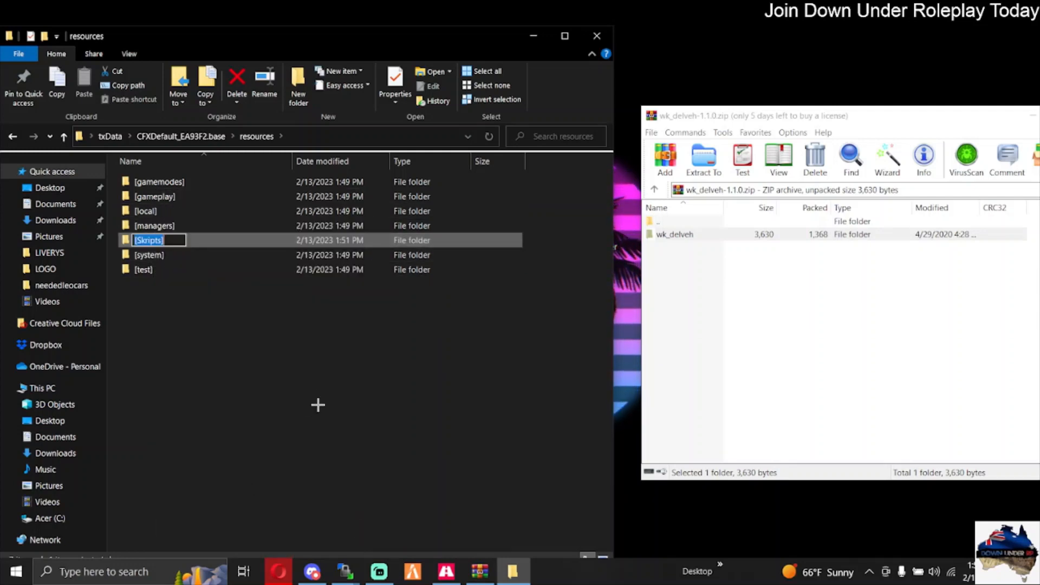
left_click(318, 399)
left_click(318, 399)
left_click(11, 137)
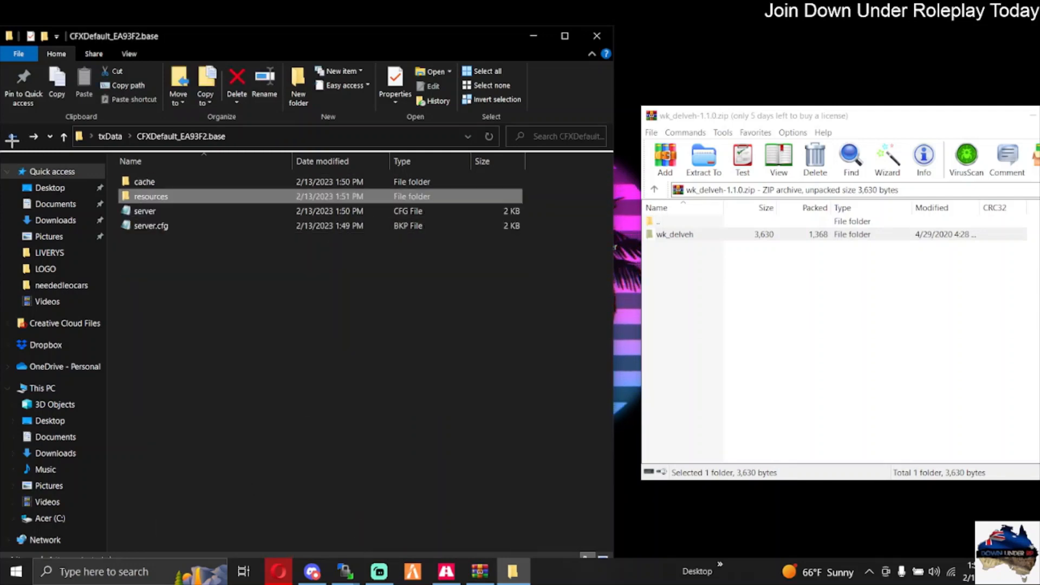
left_click(132, 210)
double_click(150, 227)
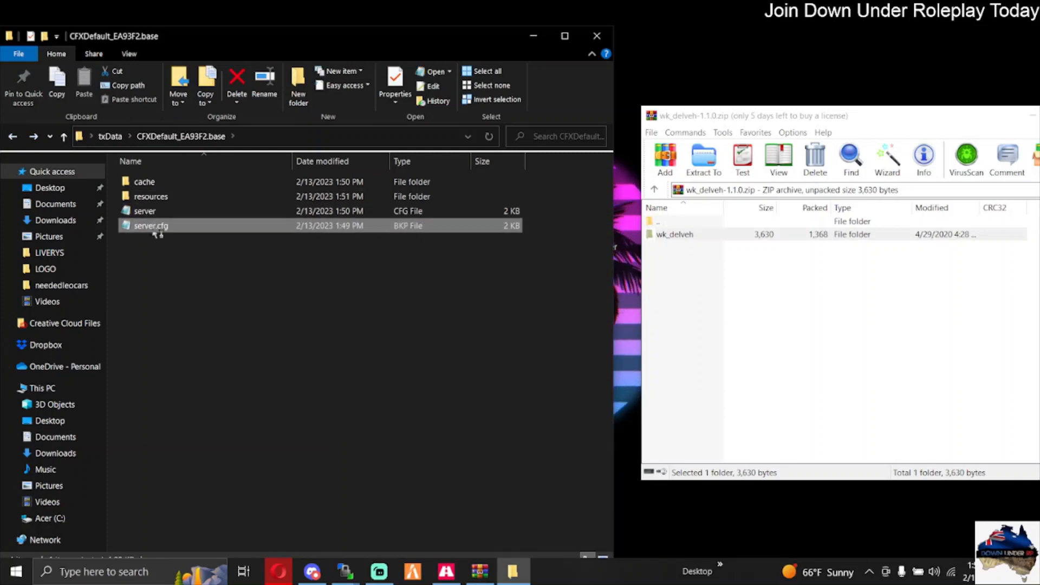
scroll(339, 332, "down", 2)
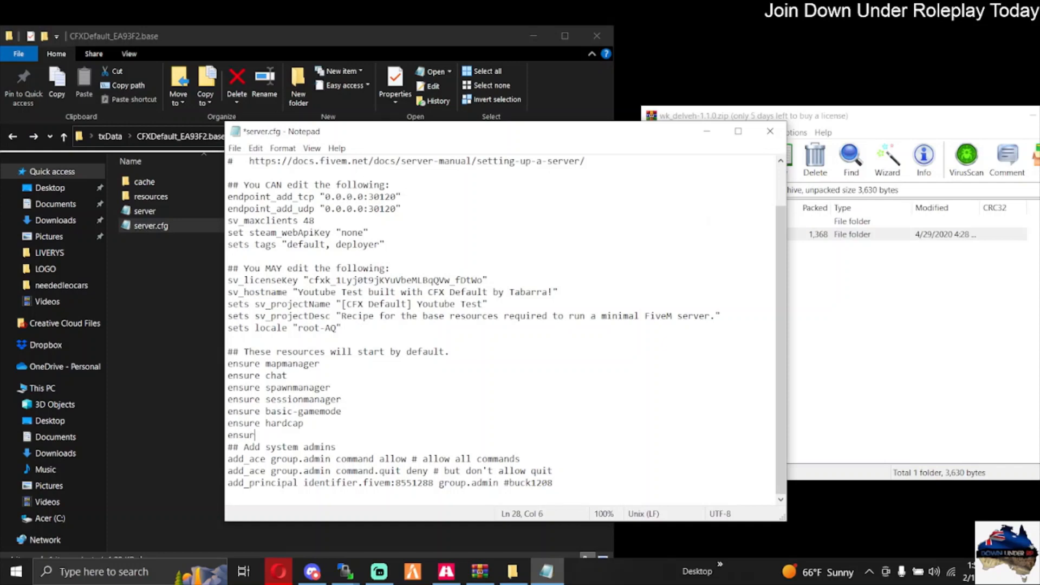
left_click(234, 148)
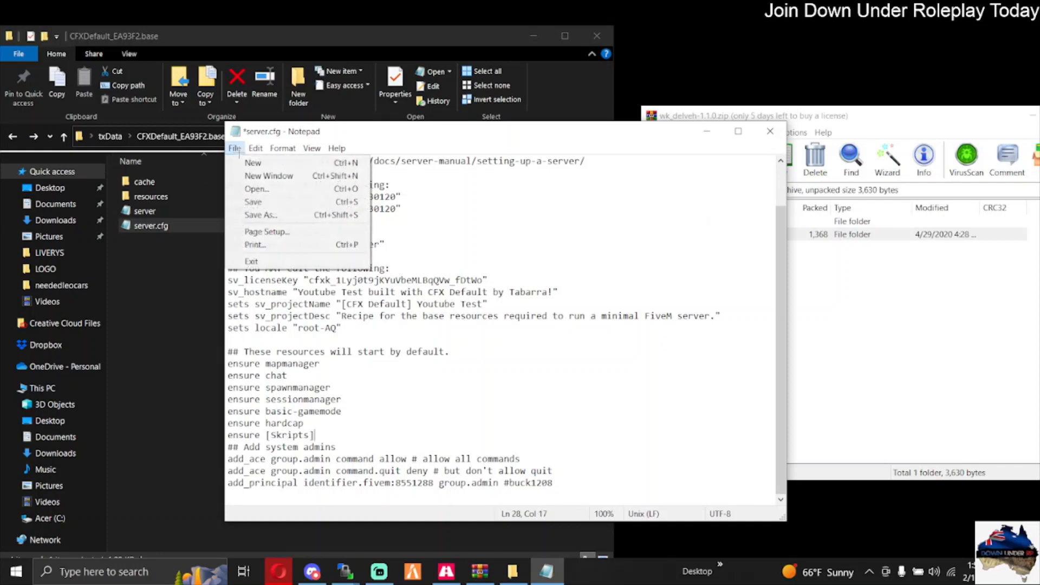
left_click(266, 203)
left_click(771, 132)
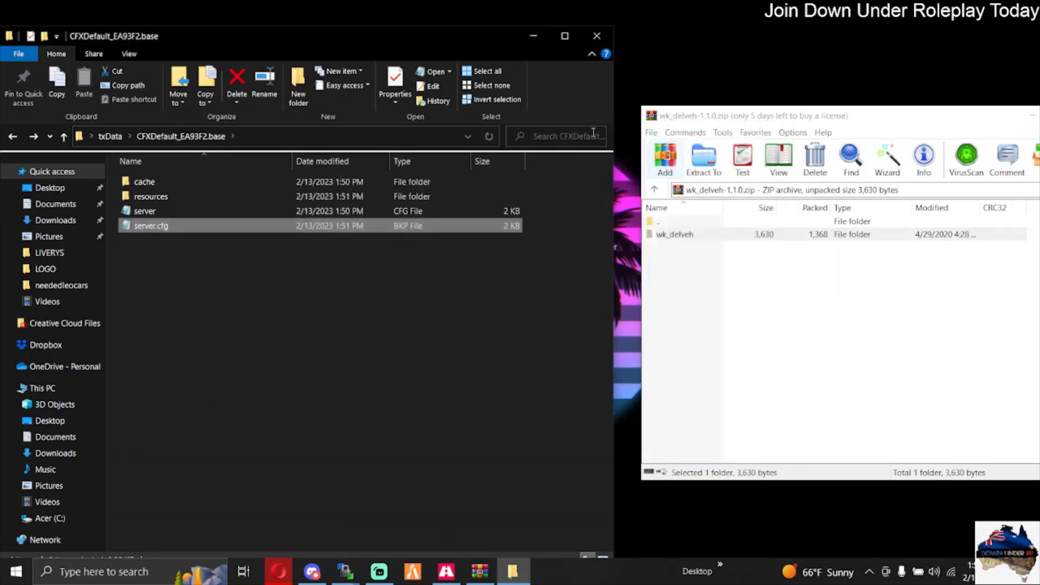
Step: Extract the wk_delveh folder from the archive into the [Skripts] folder in resources
double_click(155, 197)
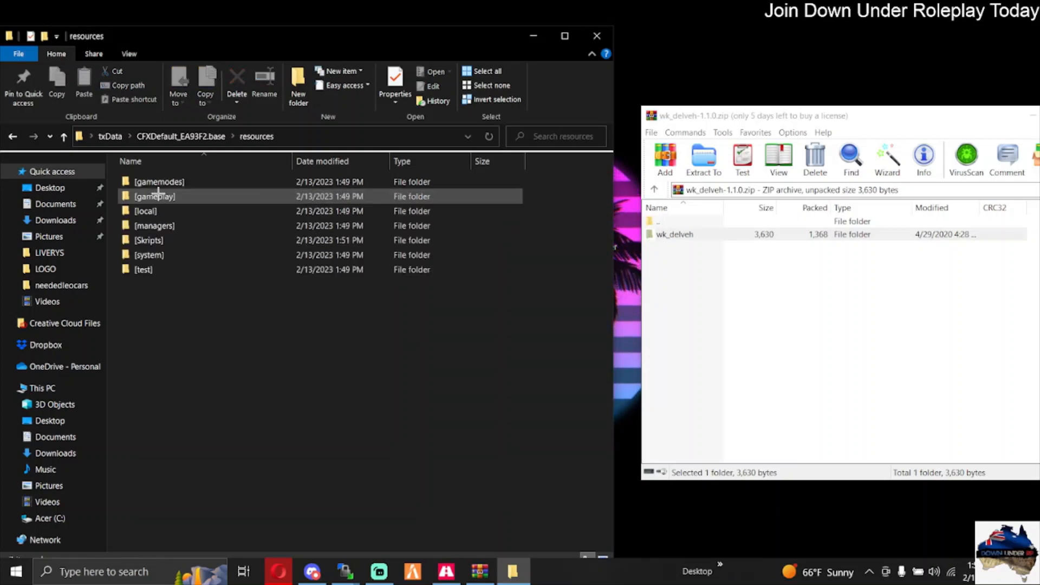
double_click(158, 241)
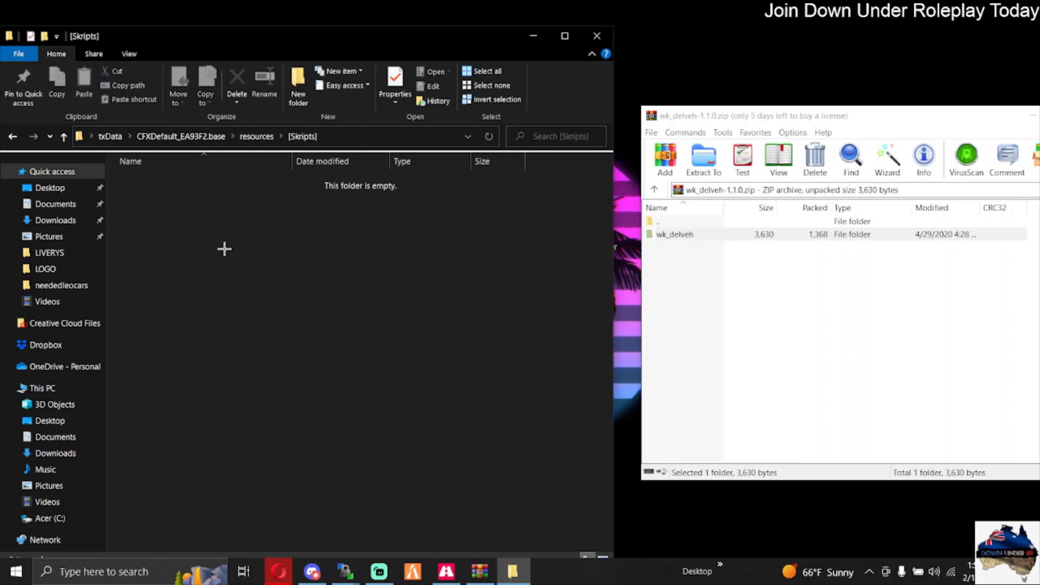
left_click(675, 234)
left_click_drag(680, 232, 304, 269)
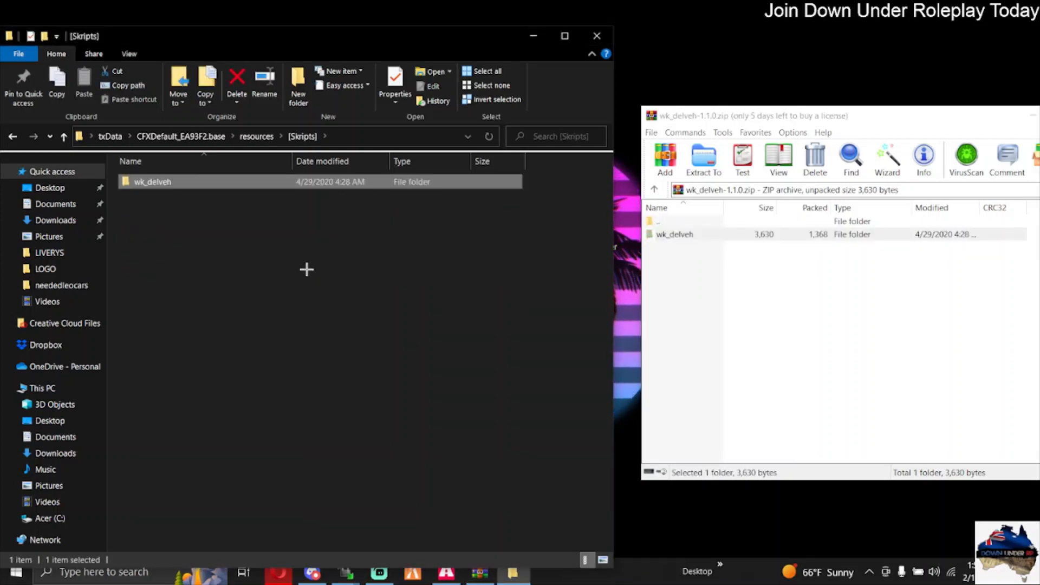
Step: Add the line "ensure wk_delveh" below "ensure [Skripts]" in the server.cfg BKP file, then save and close it
right_click(163, 183)
left_click(227, 520)
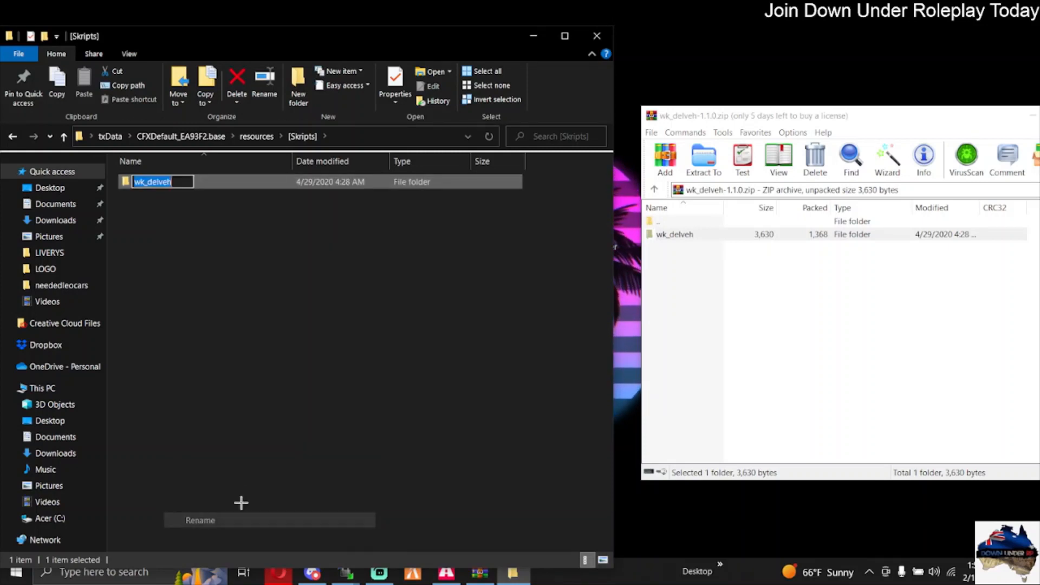
left_click(290, 337)
left_click(13, 136)
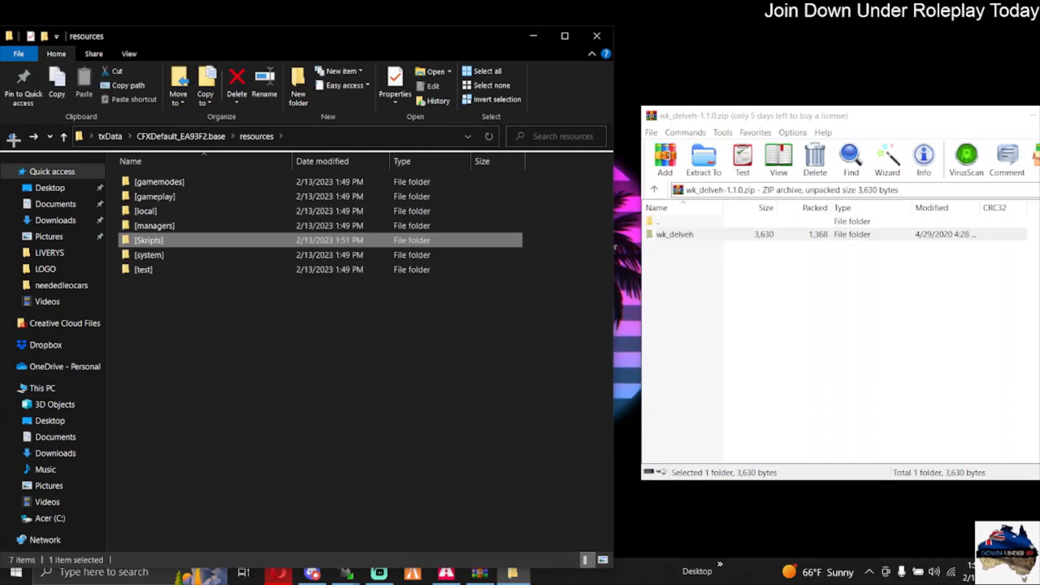
left_click(14, 136)
left_click(175, 227)
double_click(175, 227)
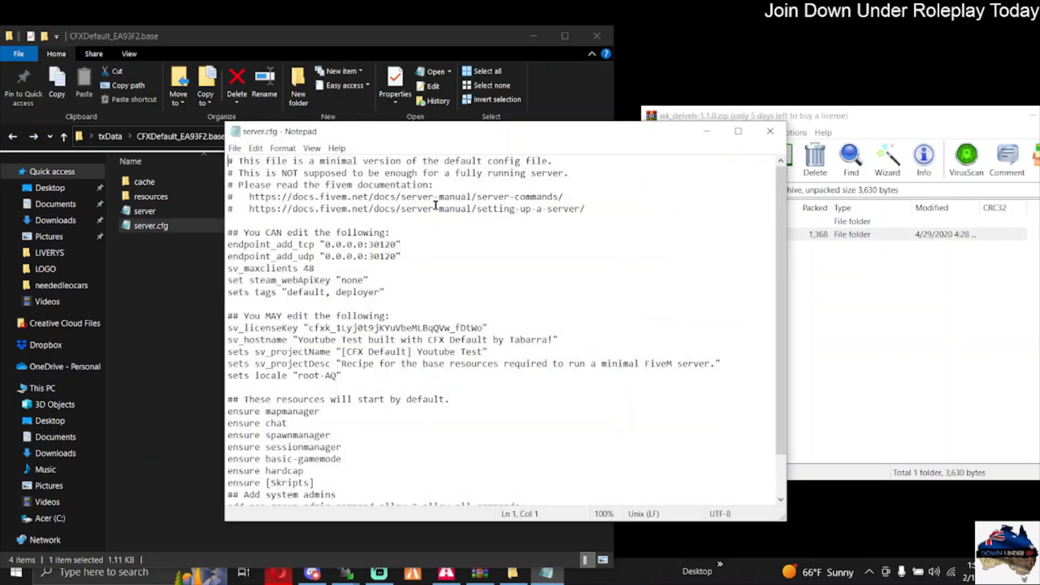
scroll(285, 340, "down", 2)
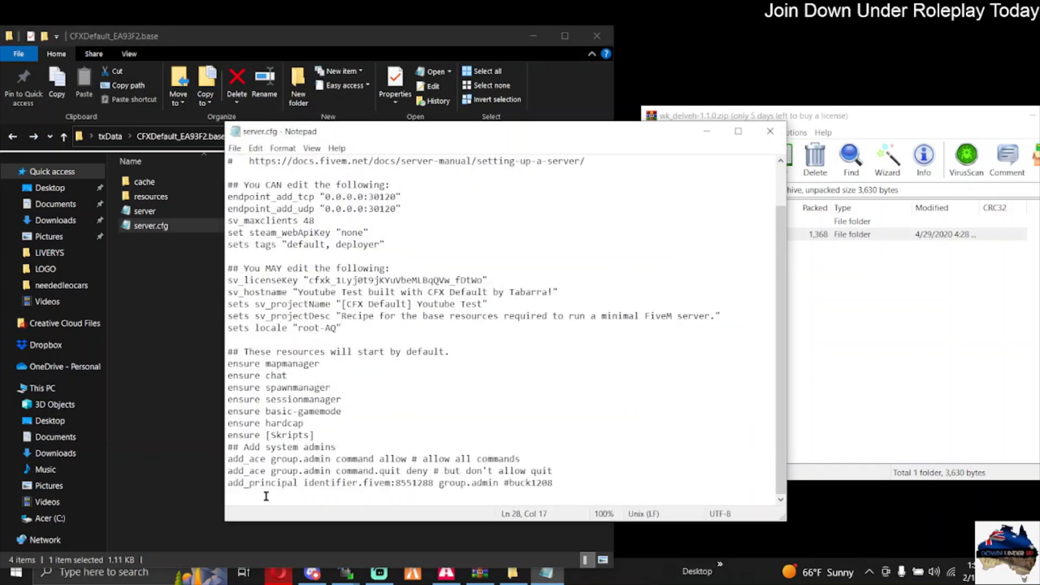
key("Return")
type("ensure wk_delveh")
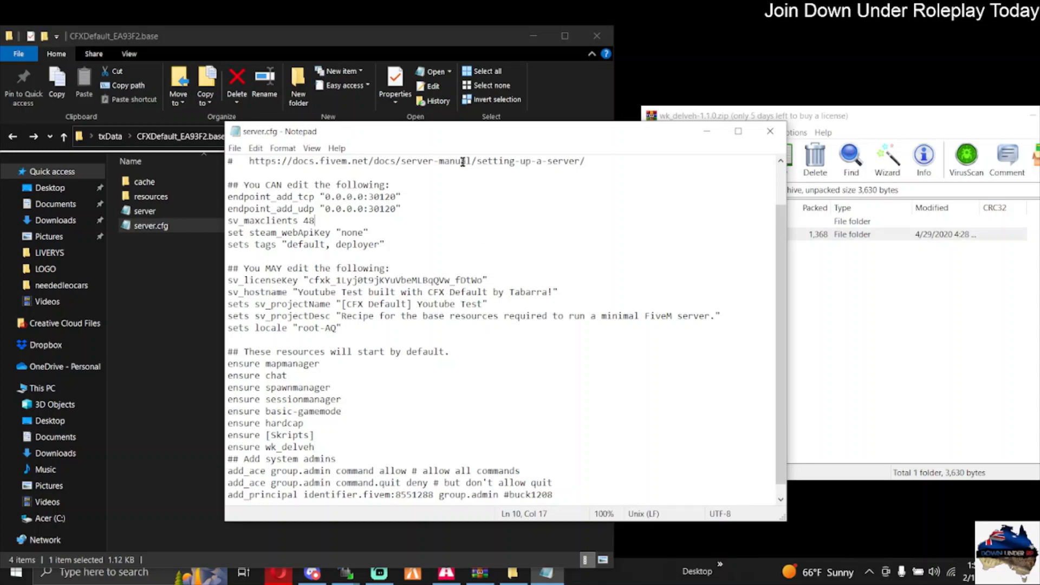
left_click(781, 133)
Step: Close the wk_delveh-1.1.0.zip archive and the CFXDefault_EA93F2.base folder window
left_click_drag(824, 113, 565, 106)
left_click(838, 112)
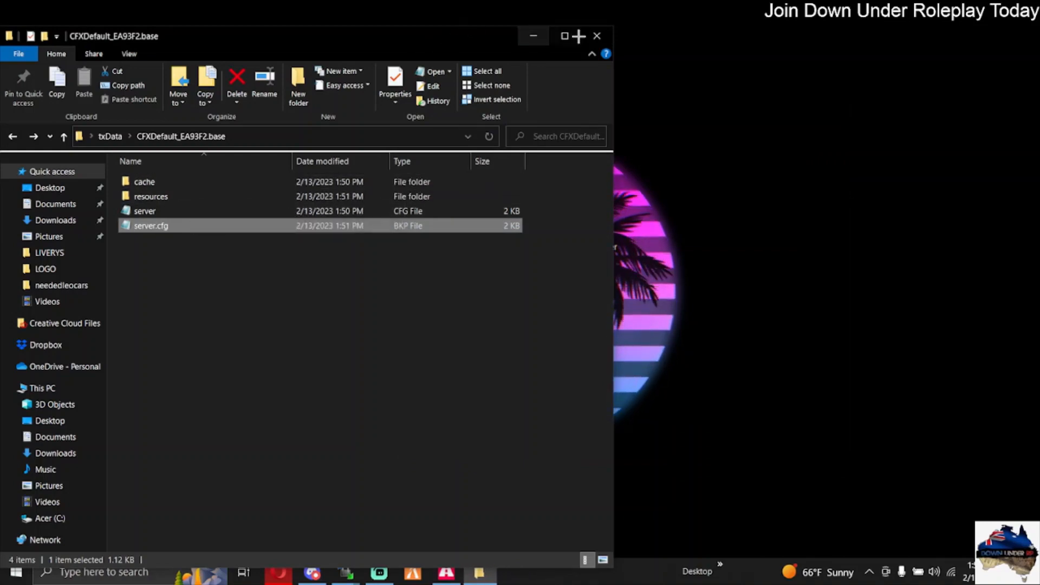
left_click(596, 36)
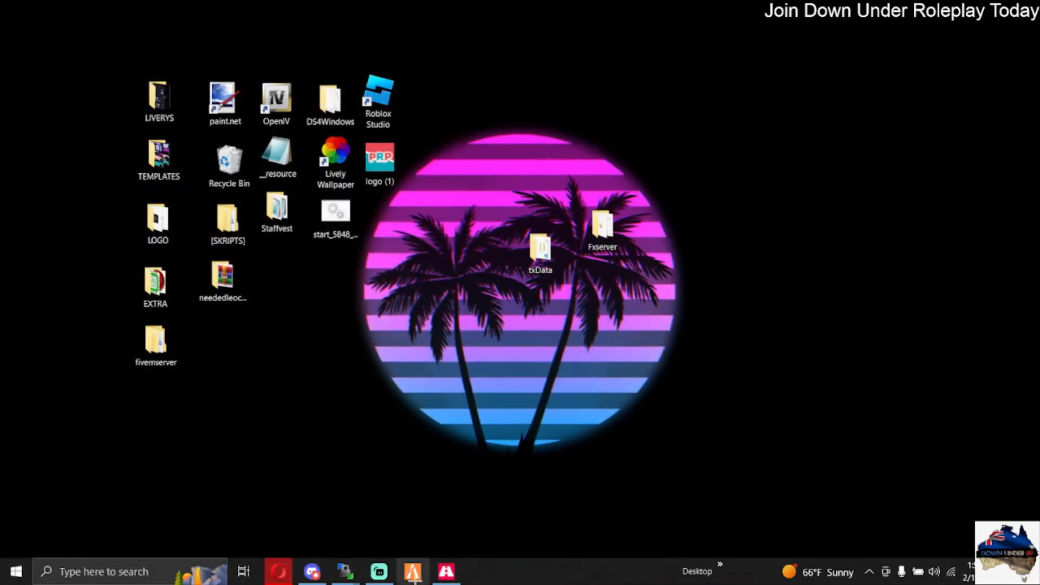
Step: Launch the FiveM client from the desktop
left_click(412, 573)
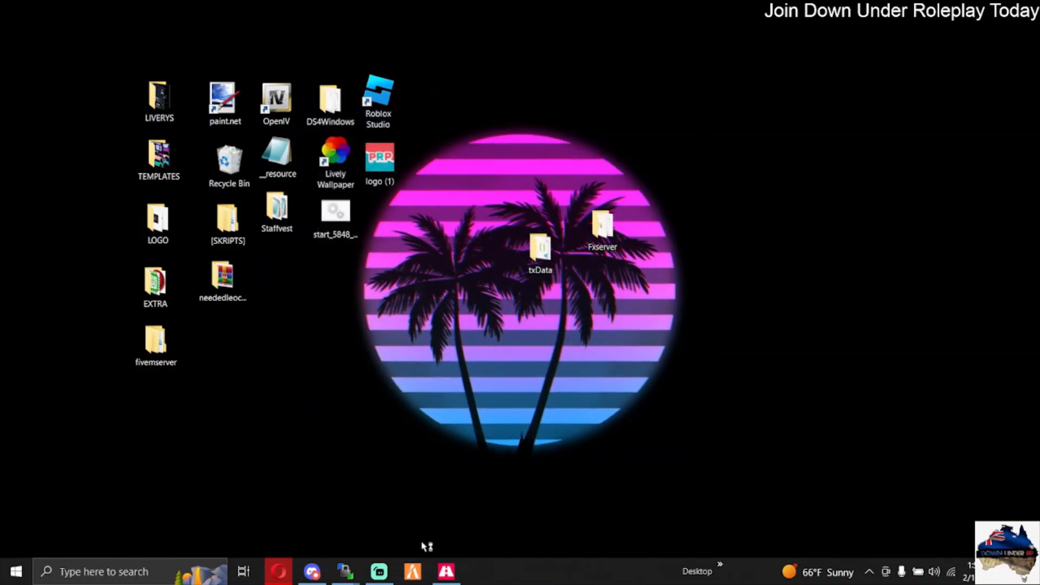
left_click_drag(438, 571, 419, 572)
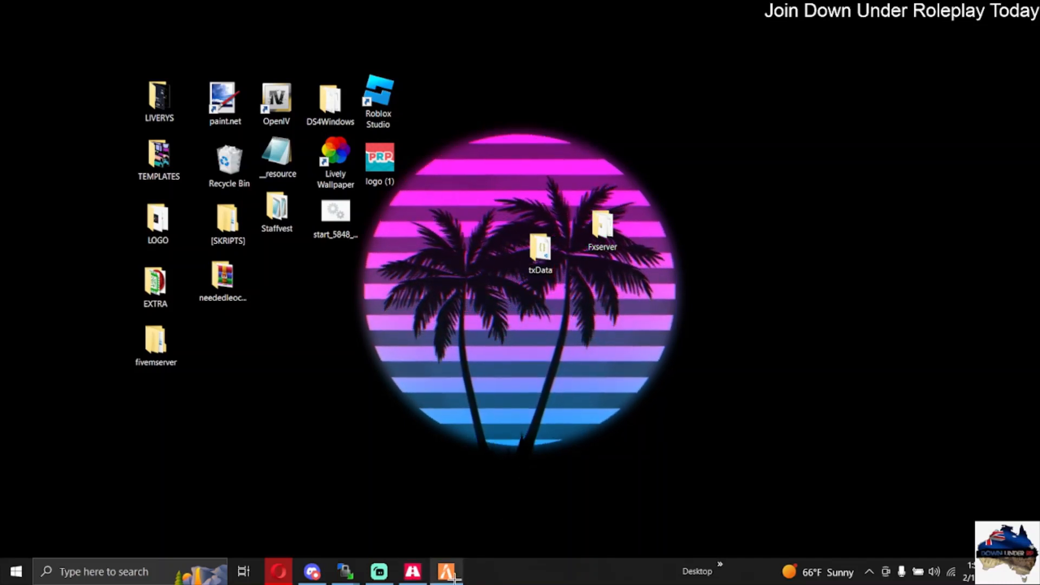
left_click(448, 573)
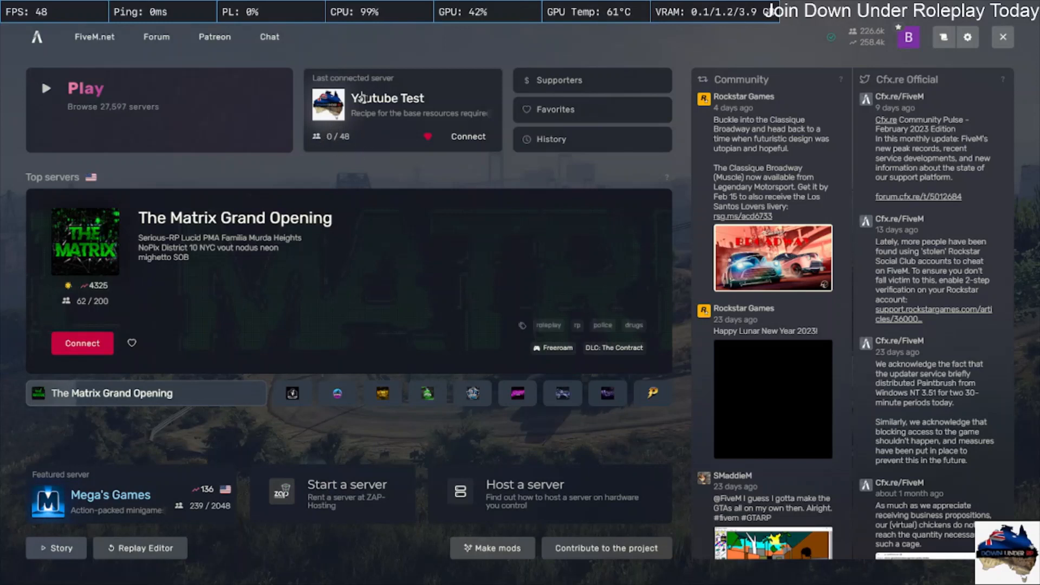
Step: Check the details of the last connected Youtube Test server and the Youtube Test entries in the server history
left_click(320, 146)
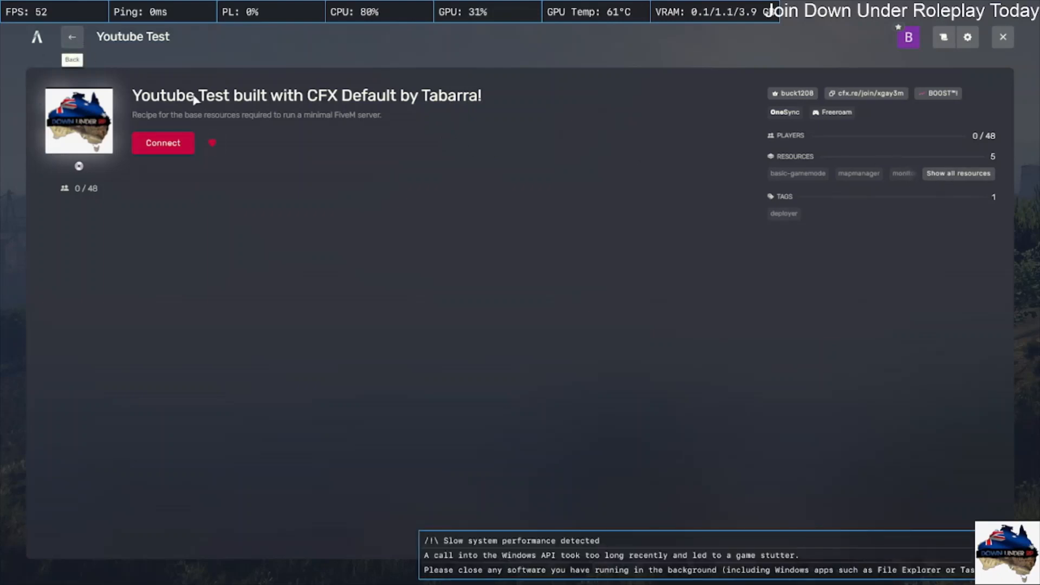
left_click(72, 37)
left_click(530, 147)
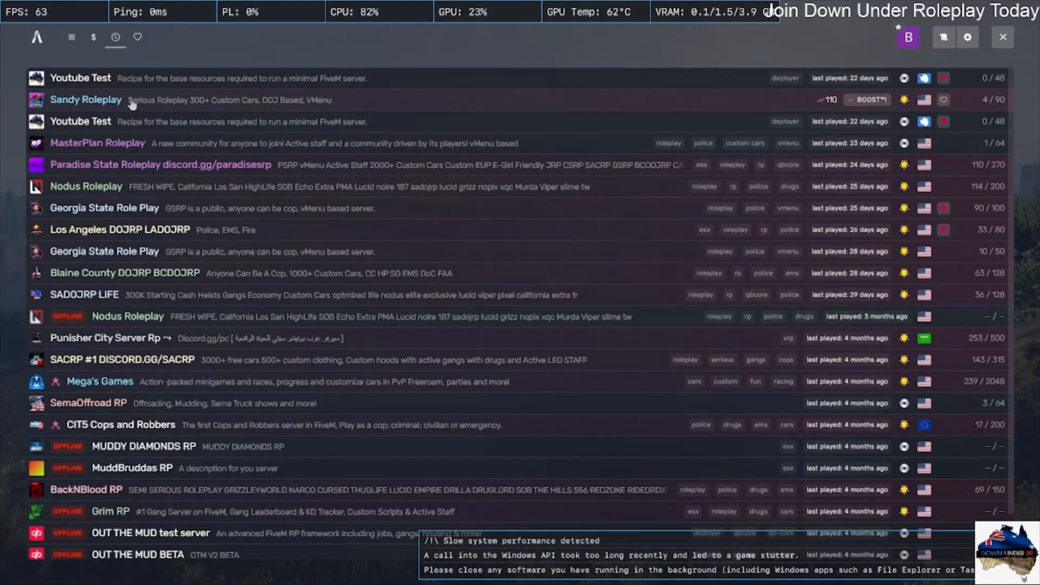
left_click(37, 37)
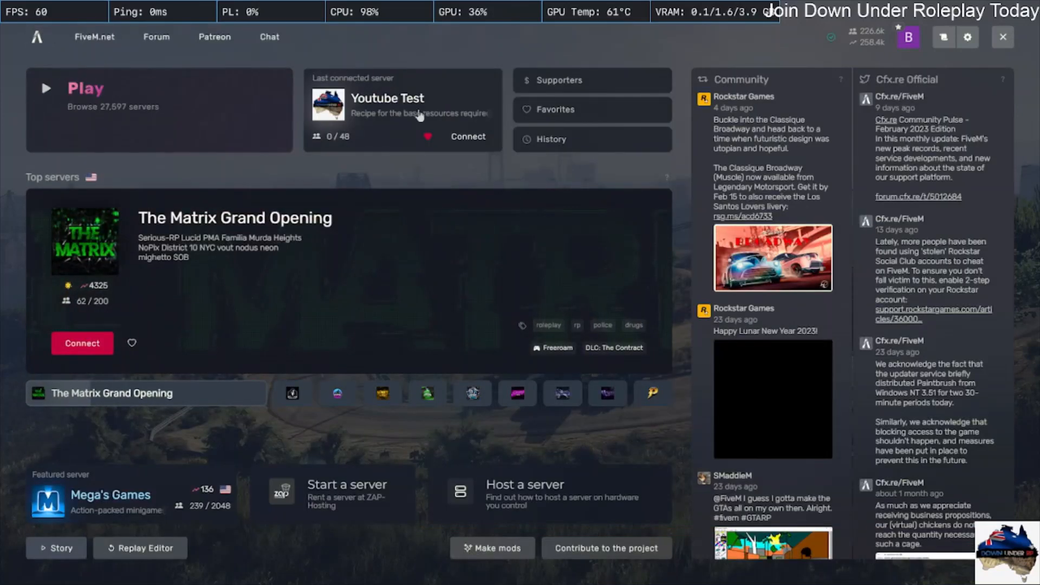
left_click(421, 116)
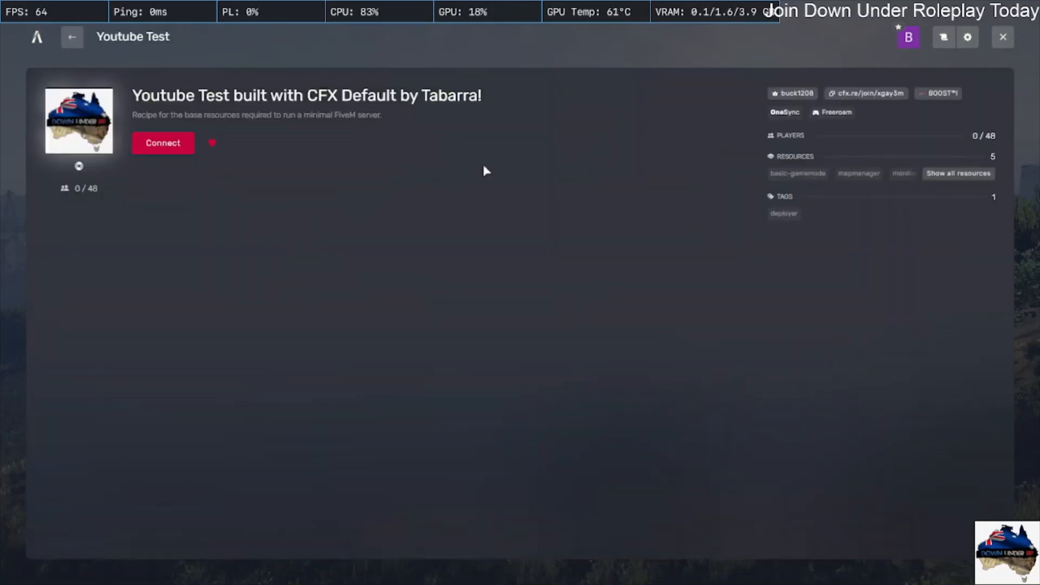
left_click(64, 38)
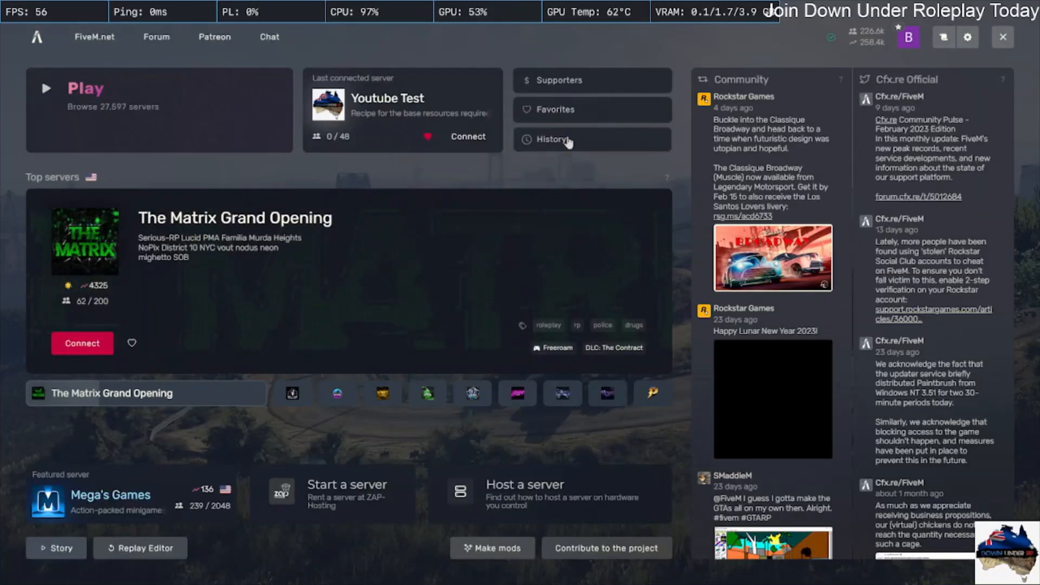
left_click(529, 143)
left_click(150, 128)
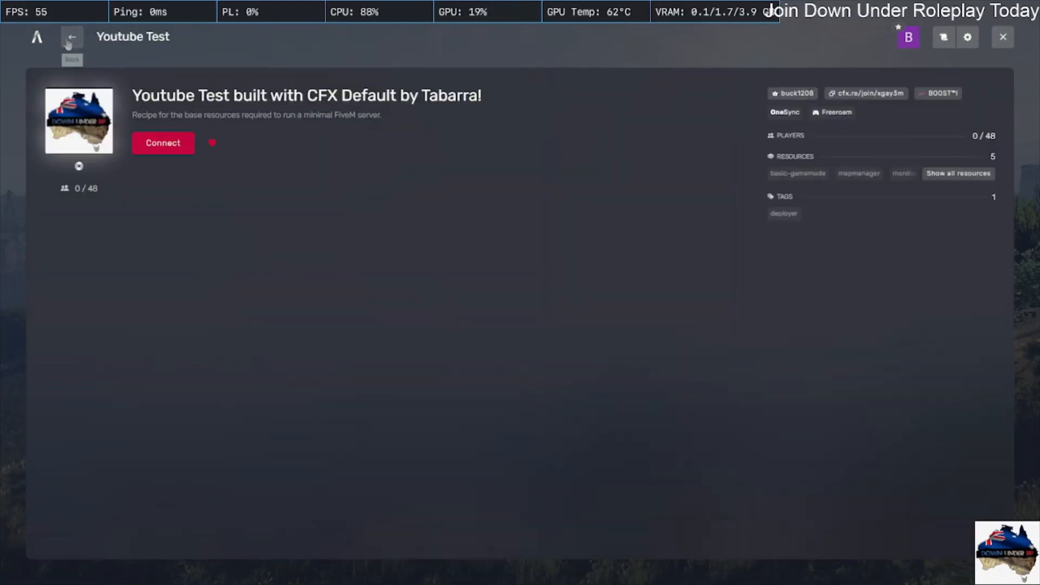
Step: Connect to the first Youtube Test server listed in the history
left_click(68, 44)
left_click(111, 75)
left_click(166, 146)
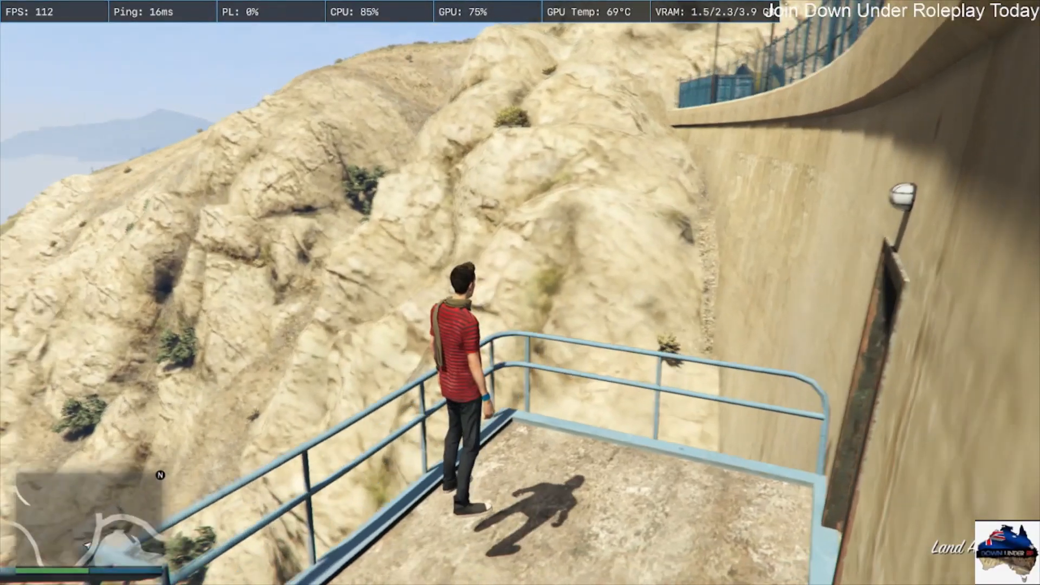
Step: Open the in-game chat to begin a slash command, and dismiss it without sending
type("t/dv")
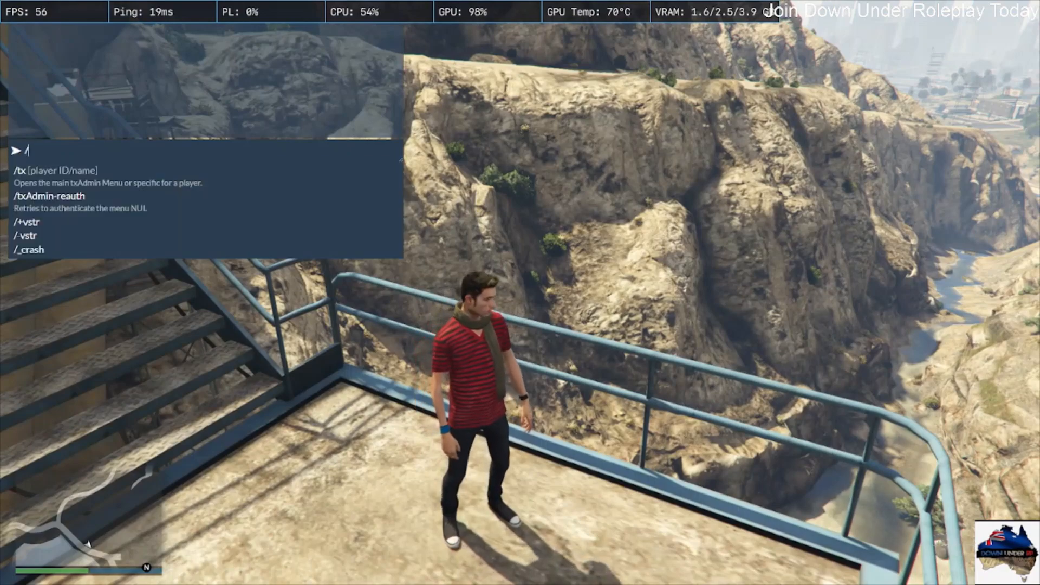
key("Escape")
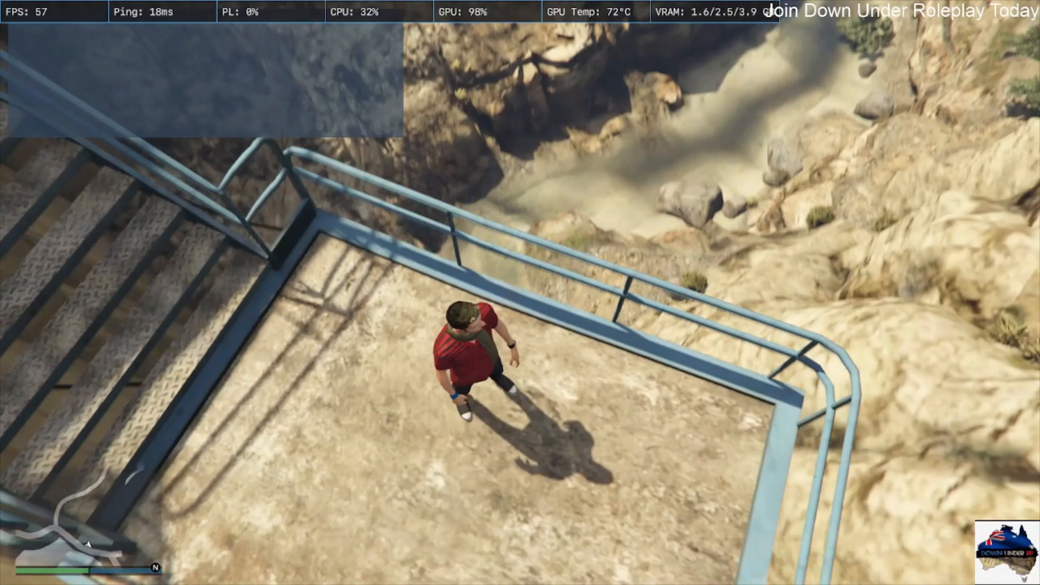
Step: Run the character up the metal stairs and through the gate onto the dam road
key("w")
key("w")
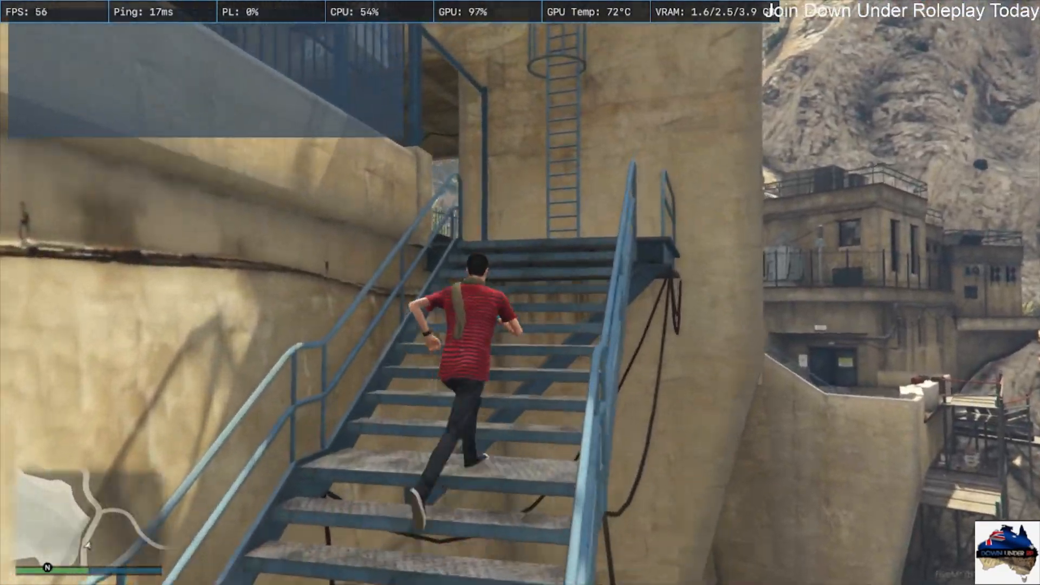
key("w")
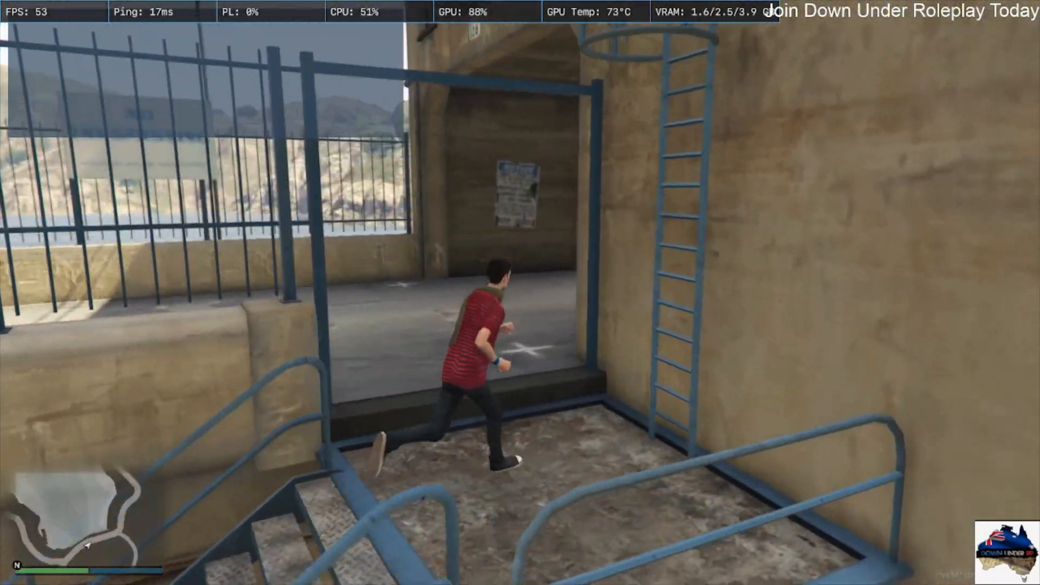
key("w")
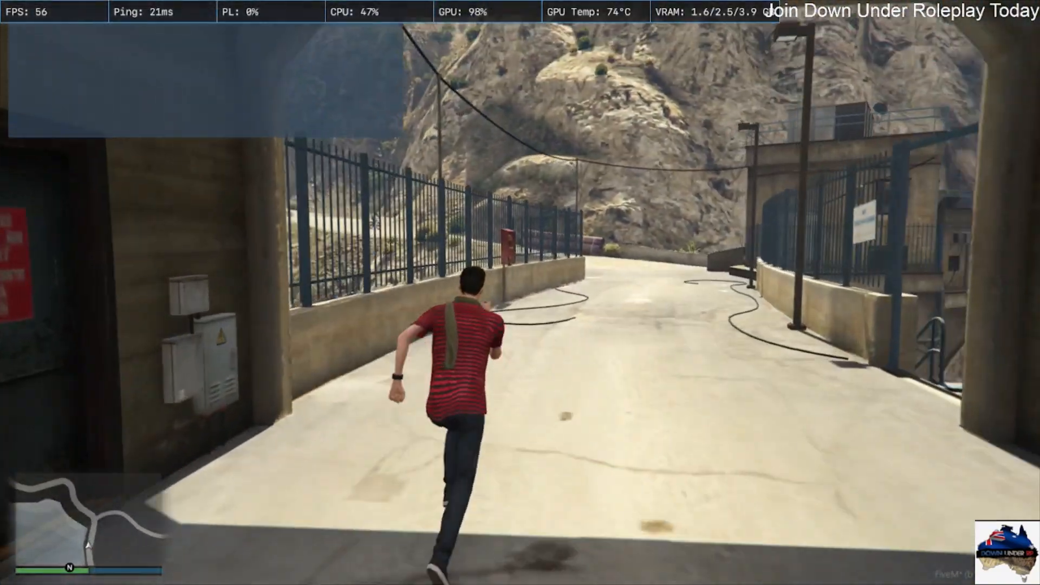